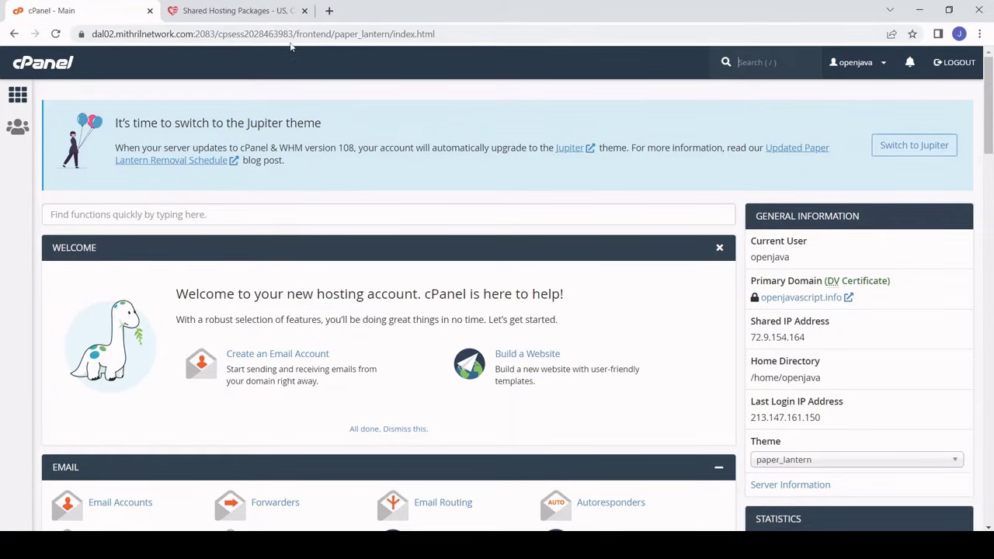
Expand the Developer Tools section of the Shared Hosting plan comparison and check which plans include NodeJS
left_click(264, 8)
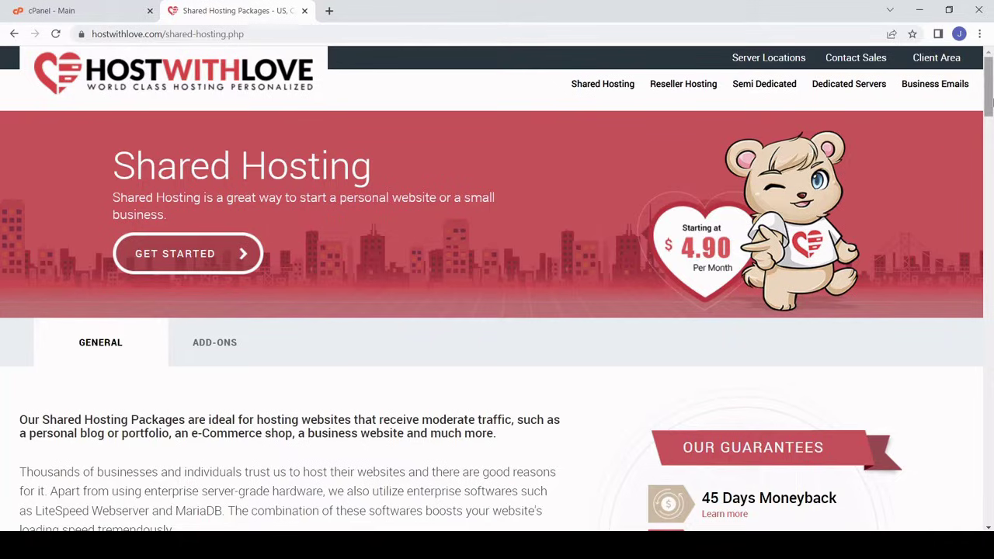
left_click_drag(991, 103, 990, 312)
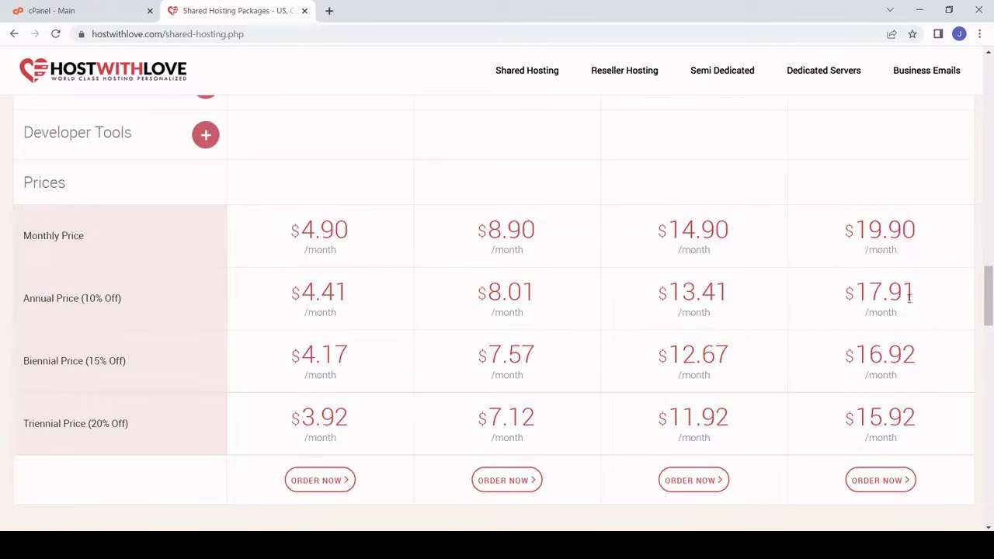
scroll(985, 305, "up", 2)
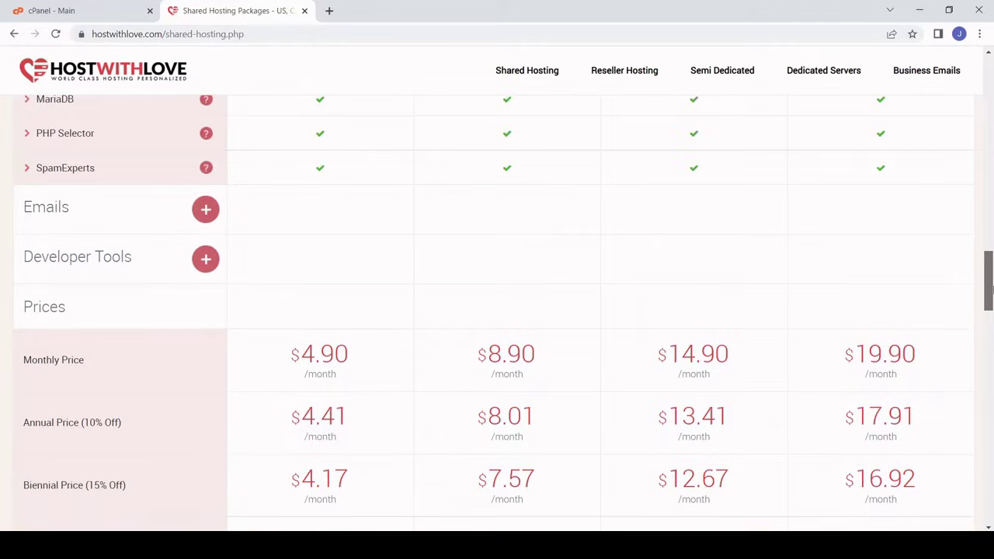
left_click(211, 259)
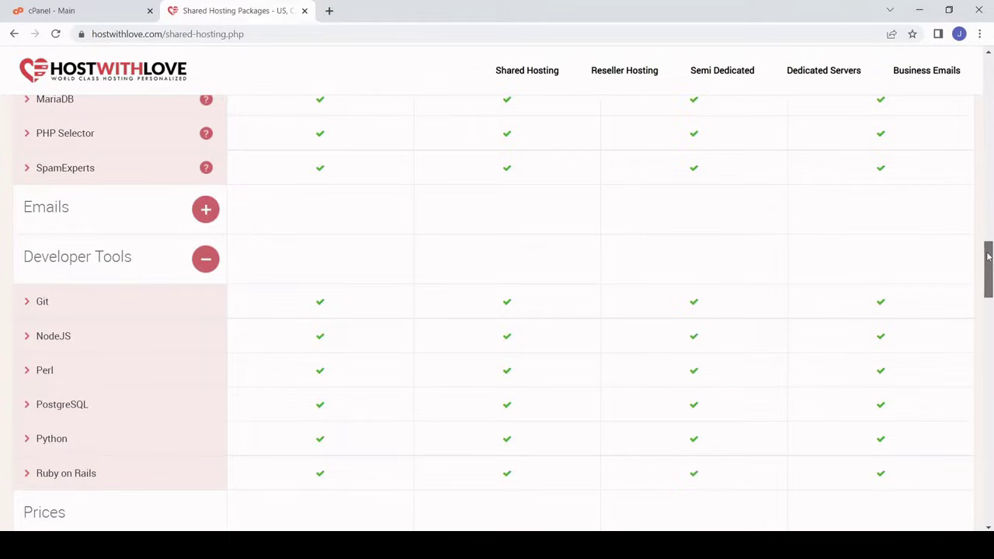
scroll(988, 262, "down", 1)
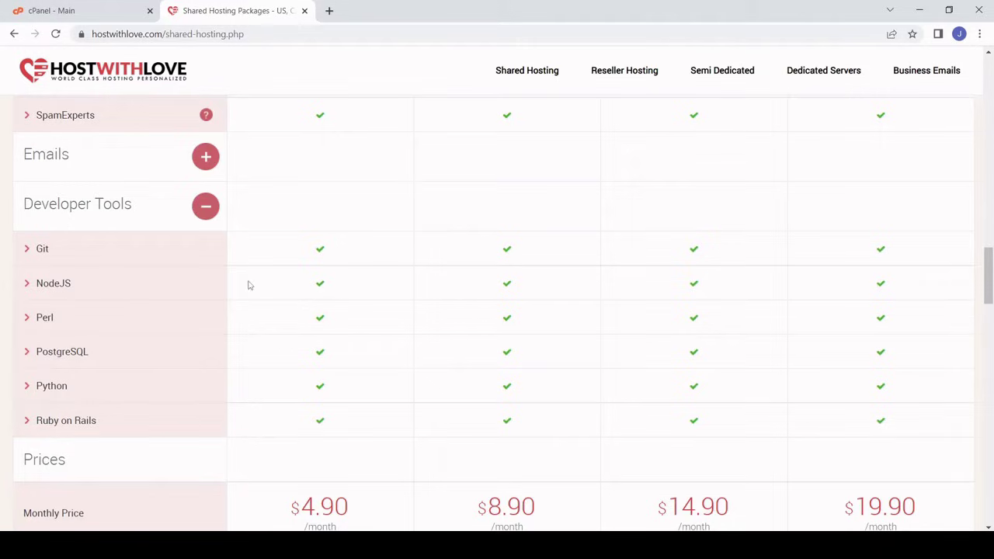
left_click_drag(249, 286, 887, 291)
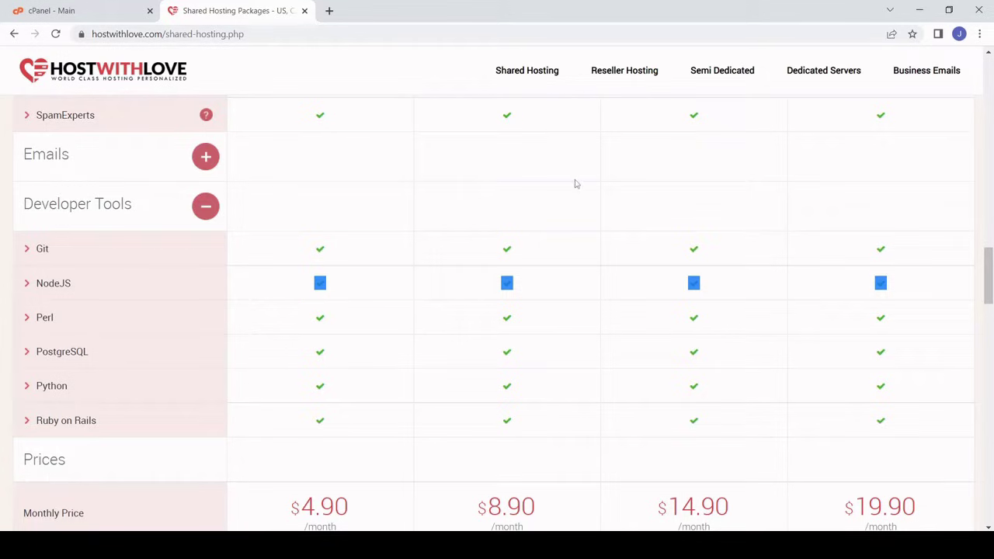
In cPanel, create the subdomain new-node-app on openjavascript.info with document root new-node-app.openjavascript.info, and return to the Subdomains page
left_click(116, 6)
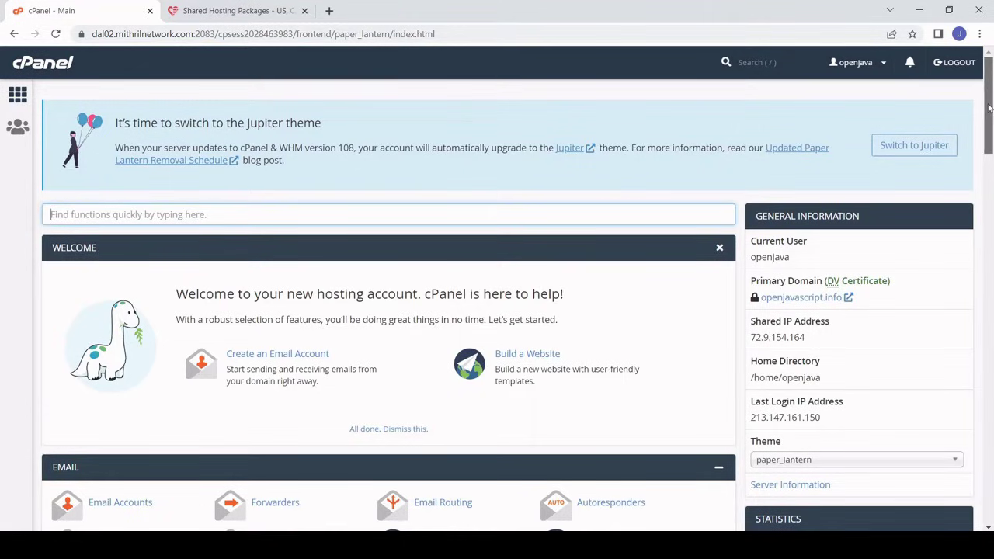
left_click_drag(988, 108, 980, 314)
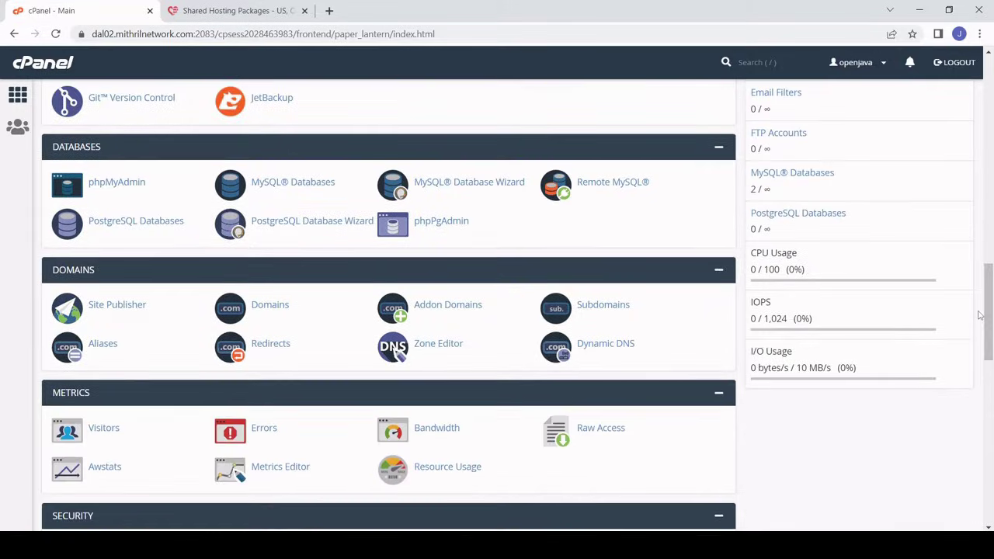
left_click(612, 310)
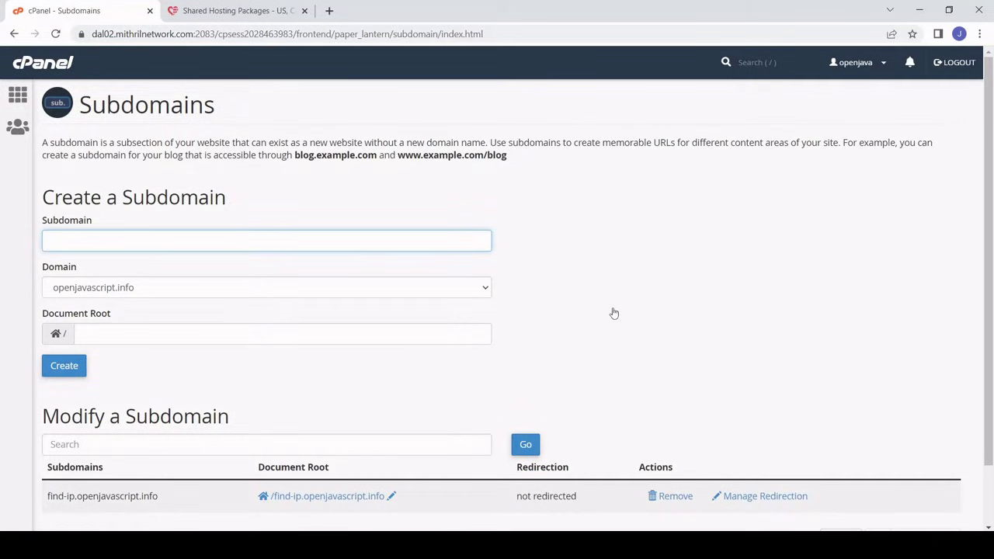
scroll(497, 232, "down", 1)
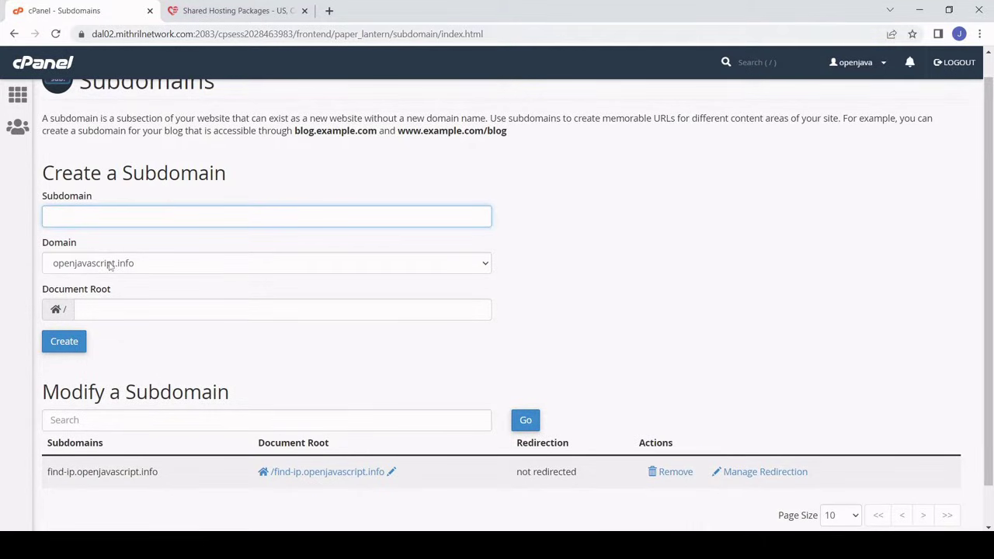
type("new-node-app")
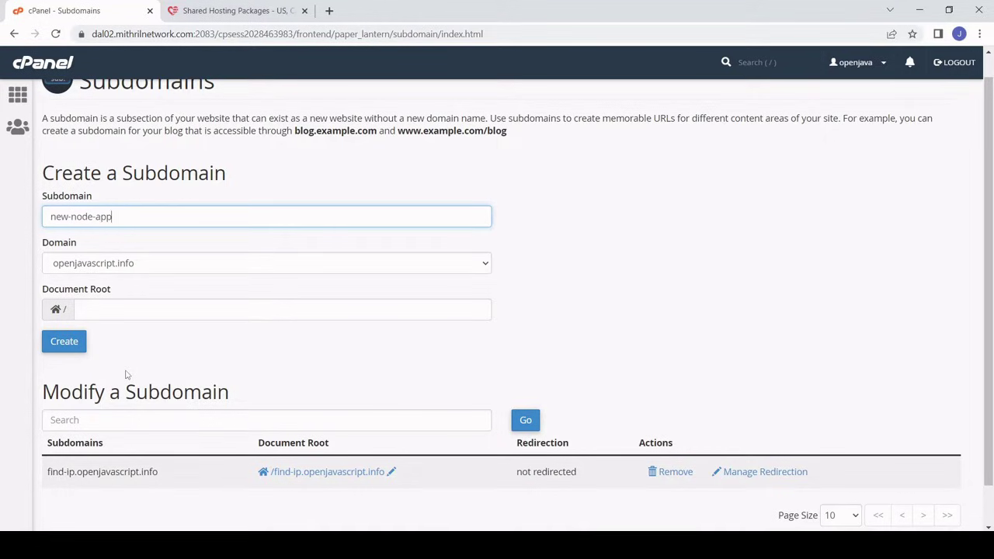
key("ctrl+a")
left_click(196, 360)
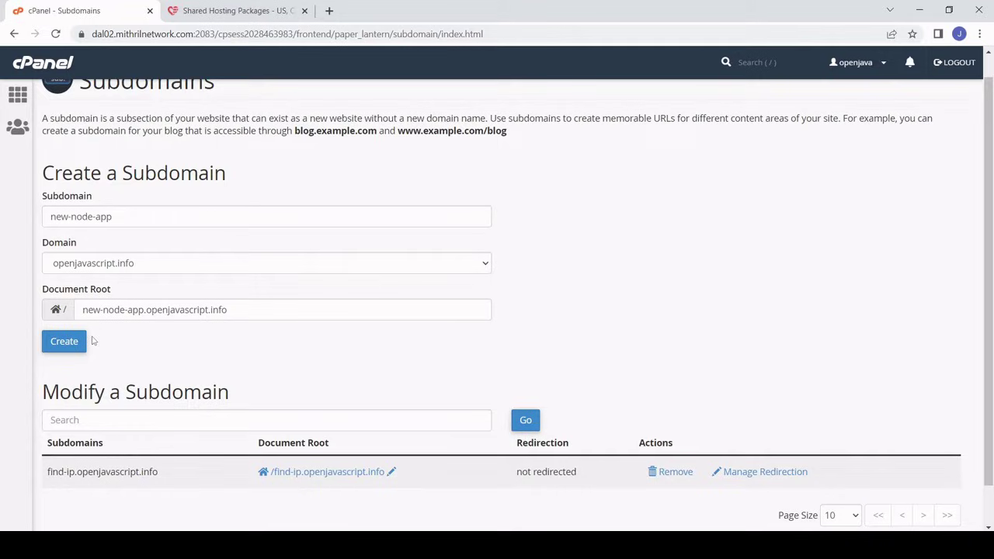
left_click(65, 341)
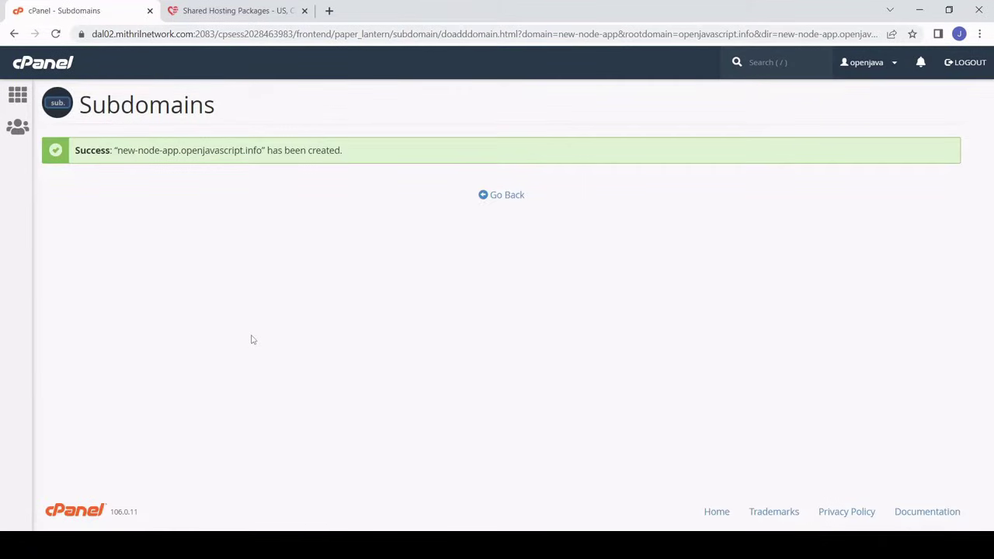
left_click(505, 195)
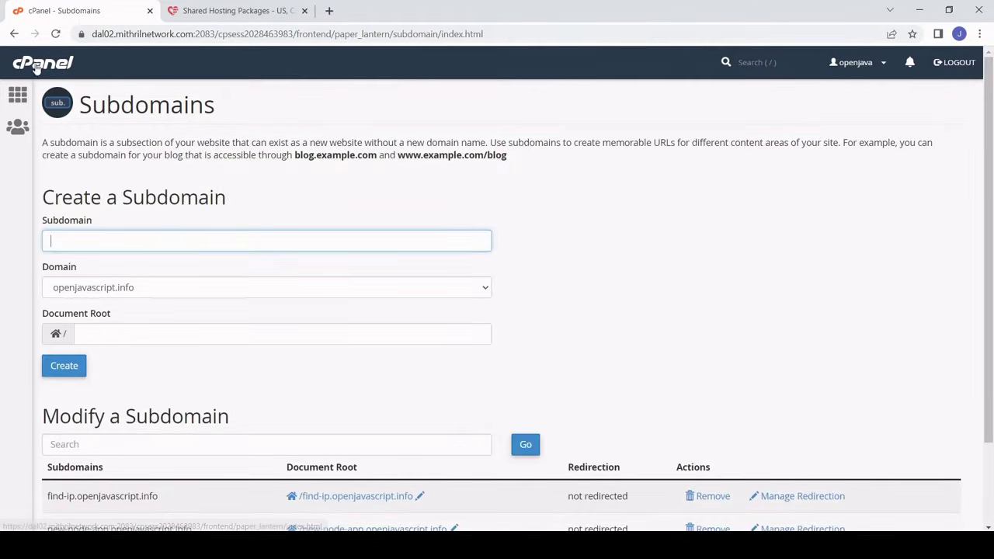
Find File Manager by searching the cPanel functions for "file" and open the new-node-app.openjavascript.info folder in it
left_click(47, 68)
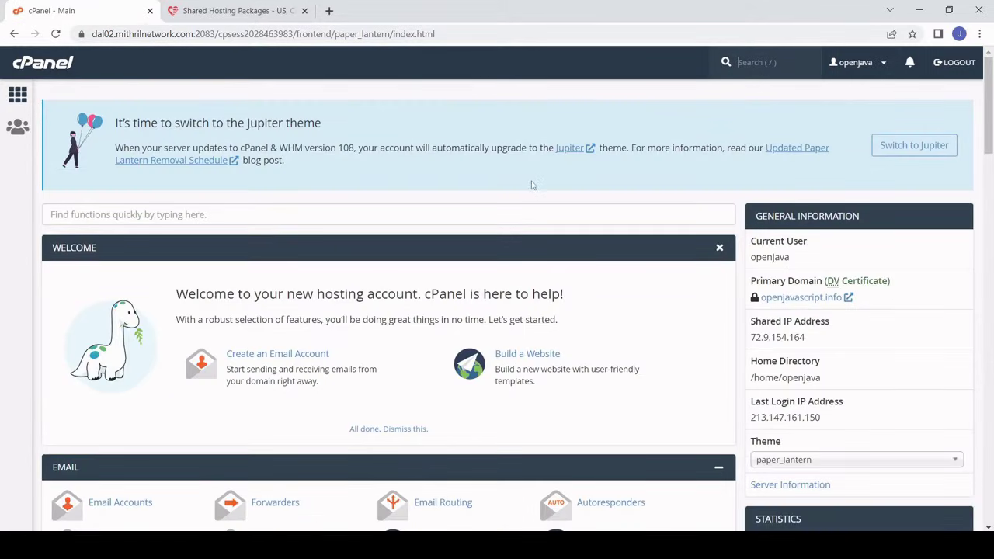
left_click(505, 214)
type("file")
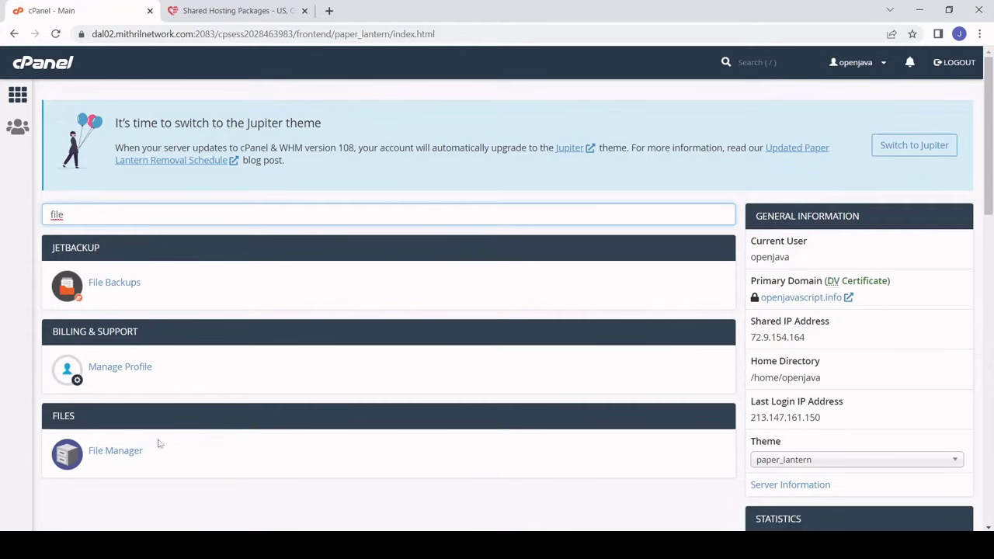
left_click(134, 455)
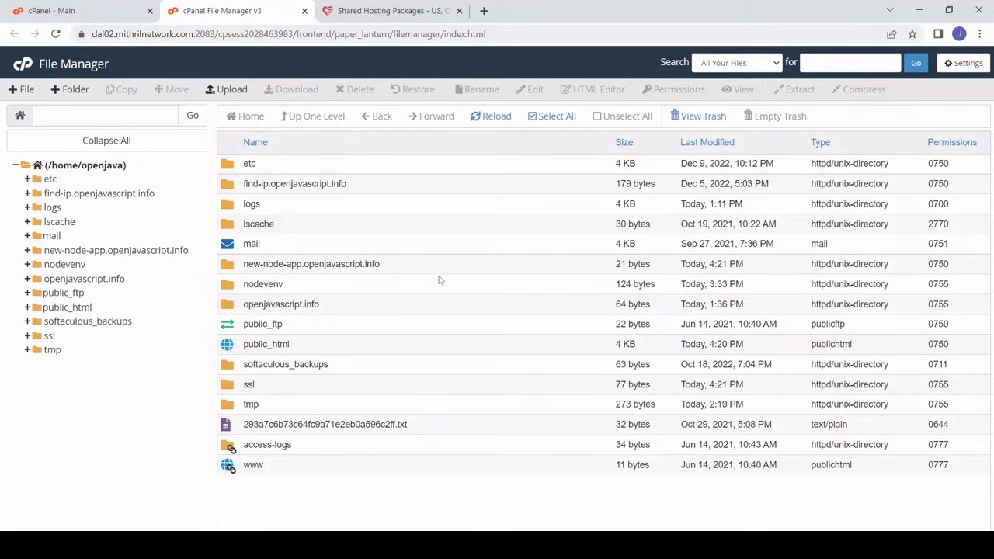
double_click(400, 269)
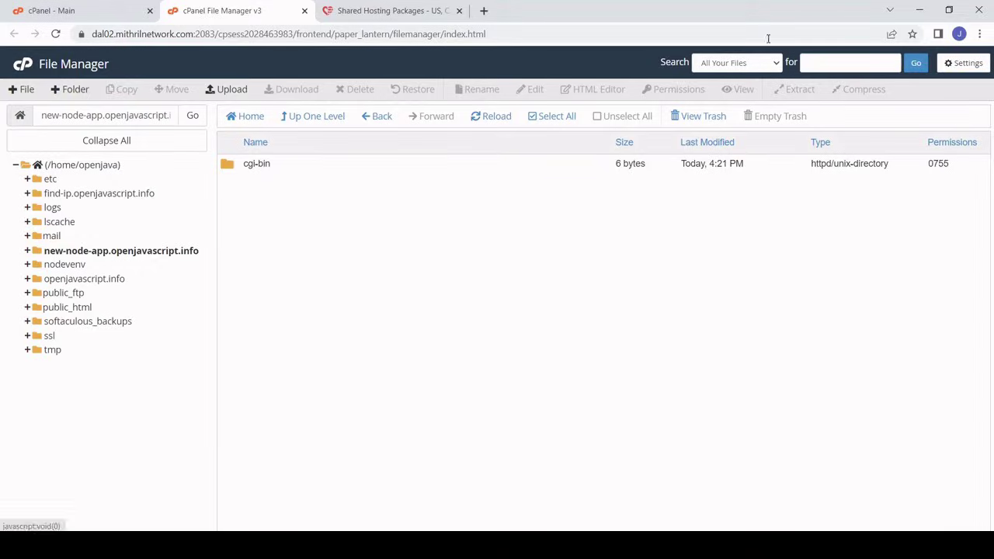
Upload app.js, package.json and package-lock.json from the desktop's node-app folder to new-node-app.openjavascript.info, and return to that folder
left_click(919, 9)
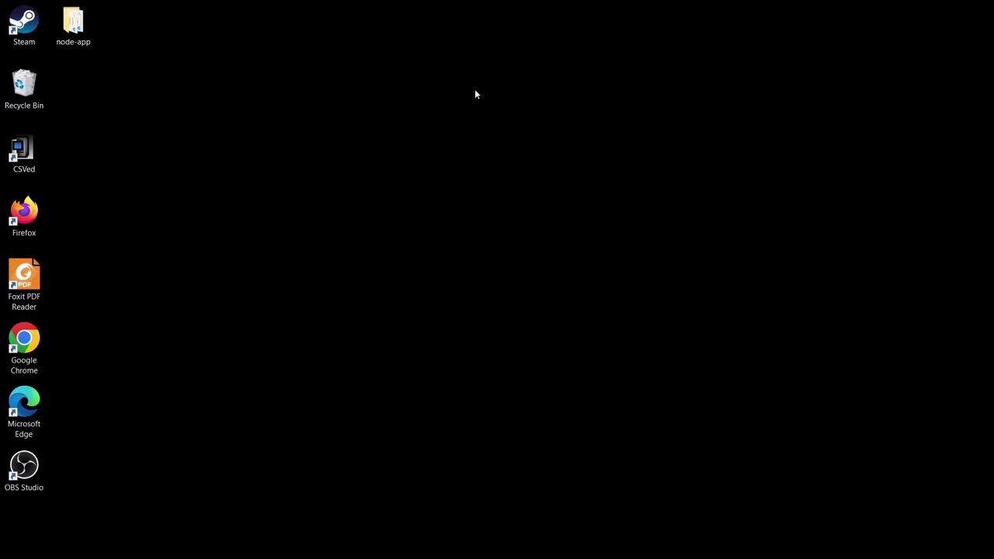
double_click(87, 35)
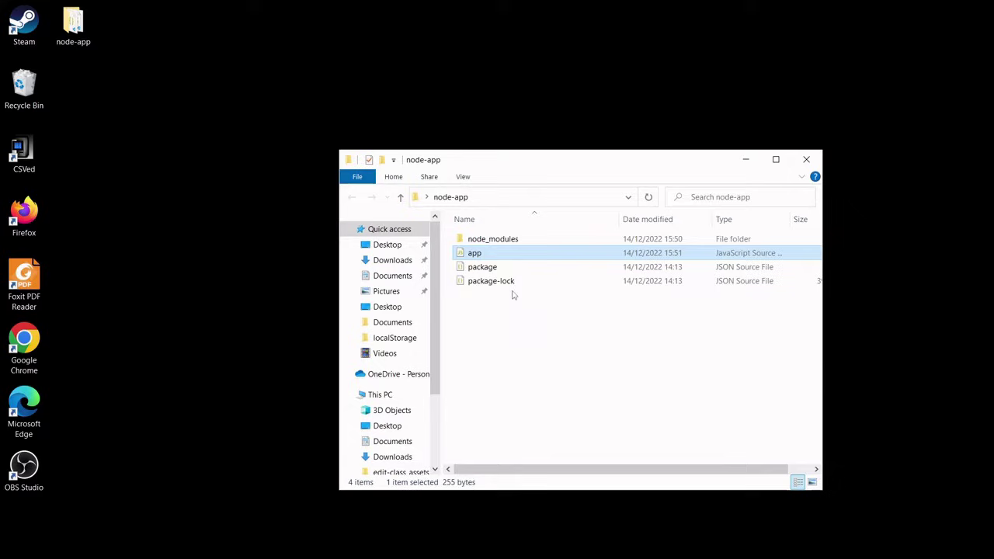
left_click_drag(519, 292, 470, 256)
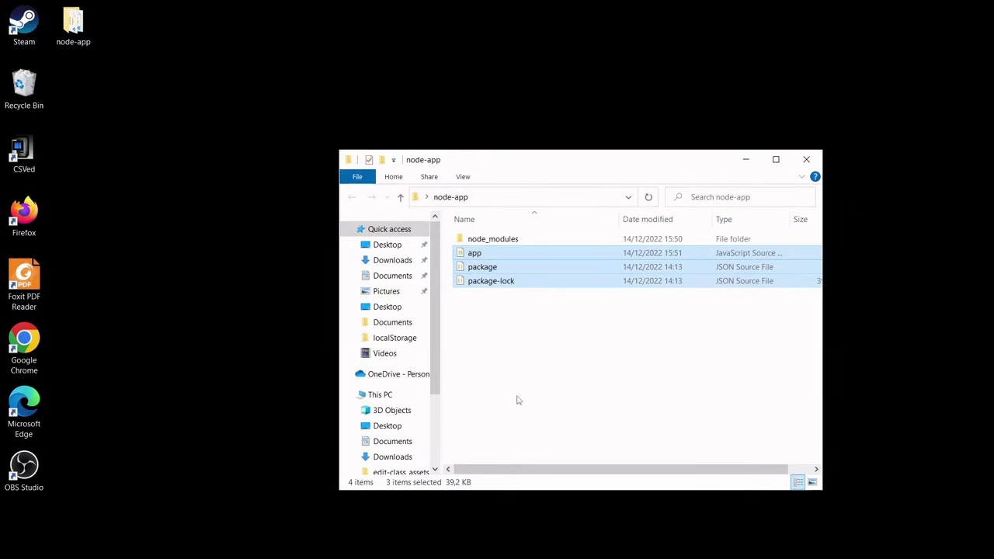
key("alt+Tab")
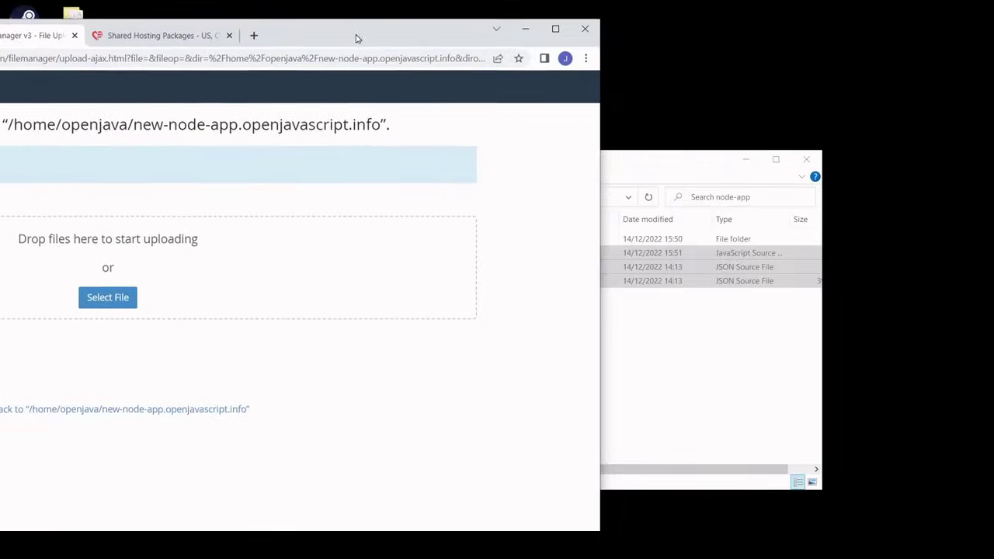
left_click_drag(645, 254, 409, 239)
left_click(555, 29)
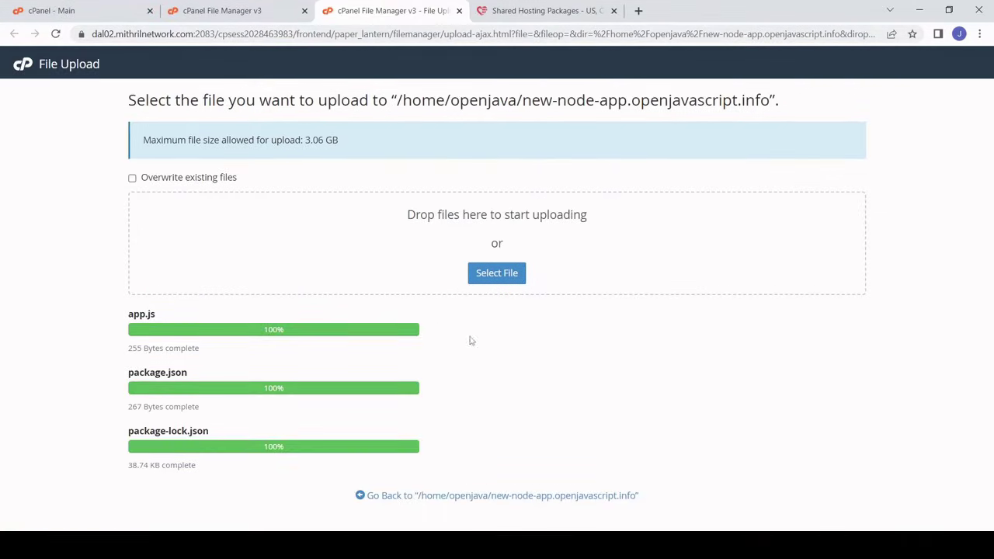
left_click(470, 497)
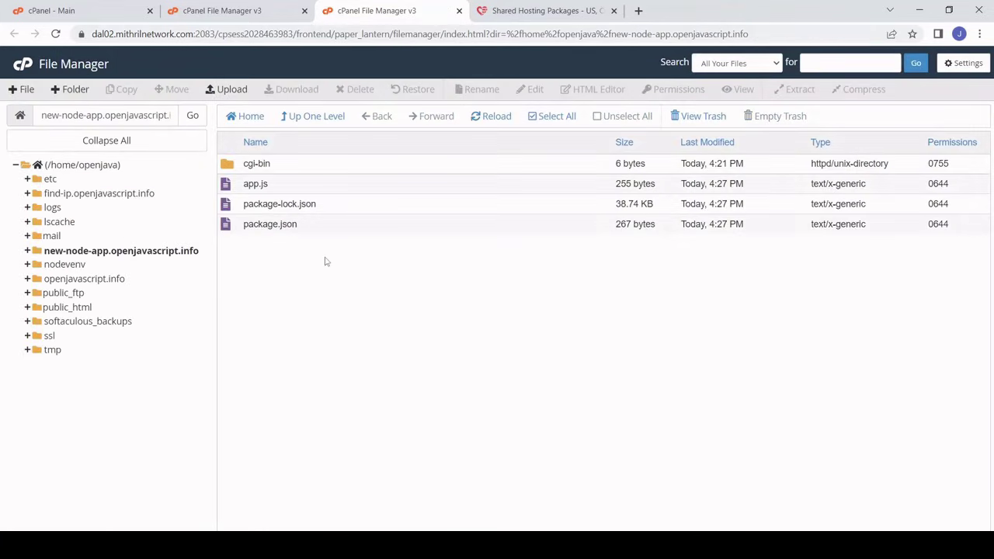
Load new-node-app.openjavascript.info in a new browser tab to check what the subdomain serves
left_click(638, 11)
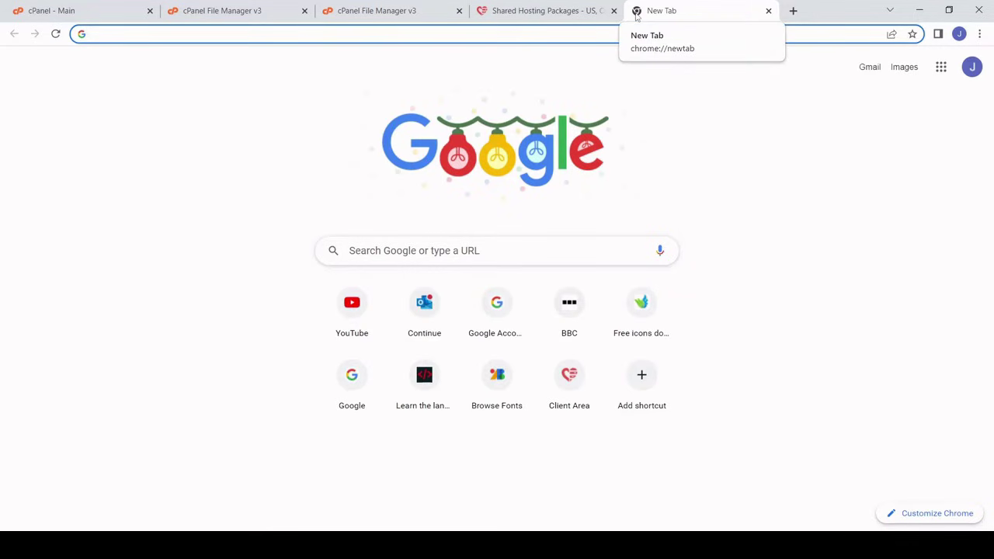
type("new-n")
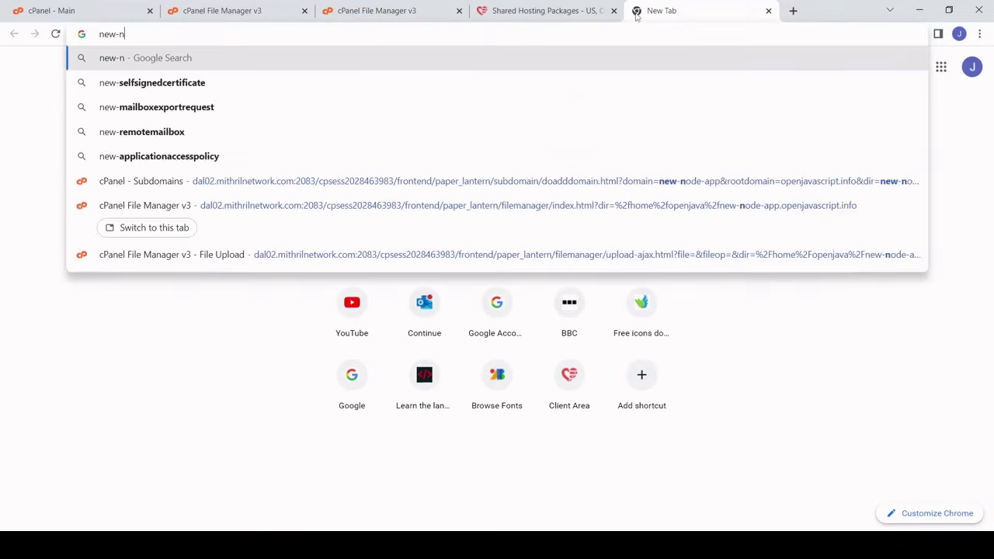
type("ode.app")
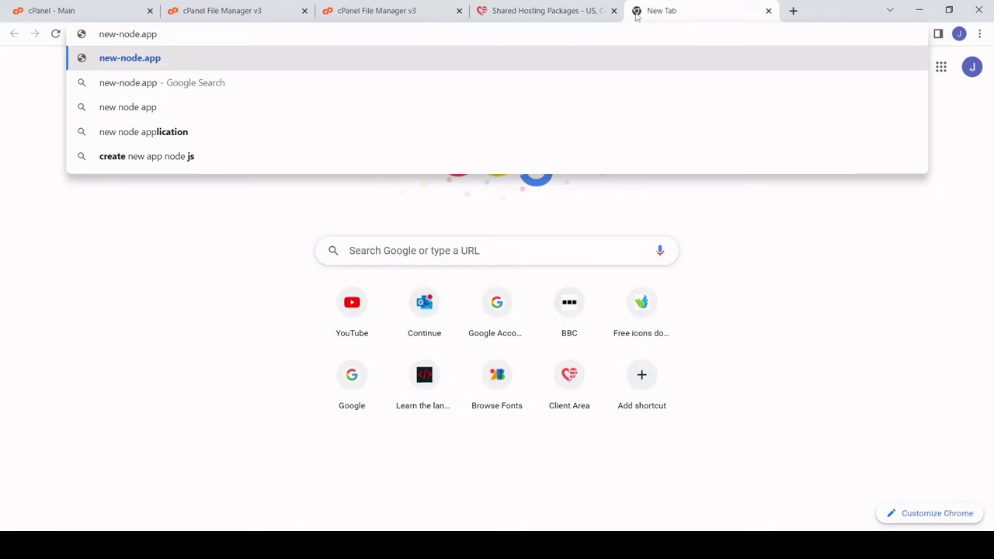
key("BackSpace")
key("BackSpace")
key("BackSpace")
key("BackSpace")
type("-app")
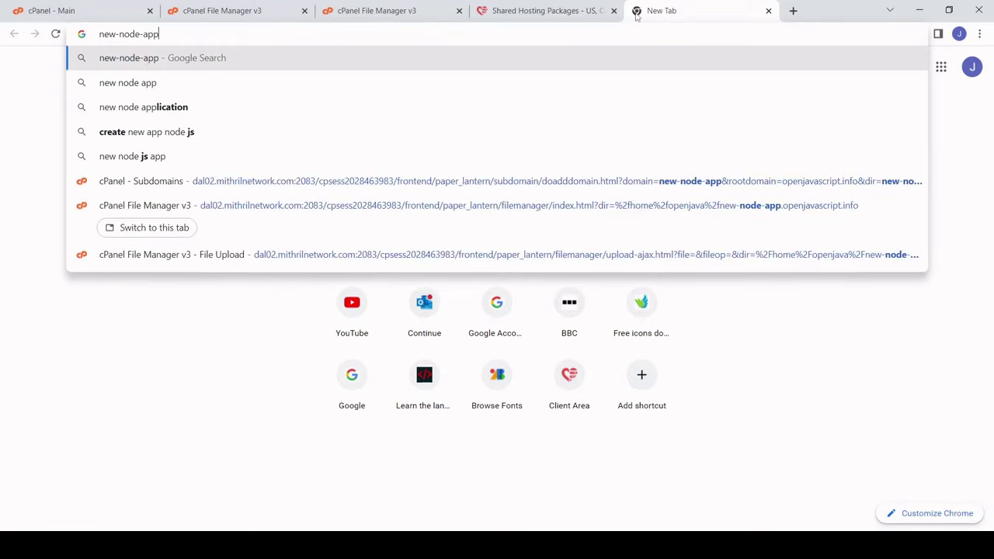
type(".open")
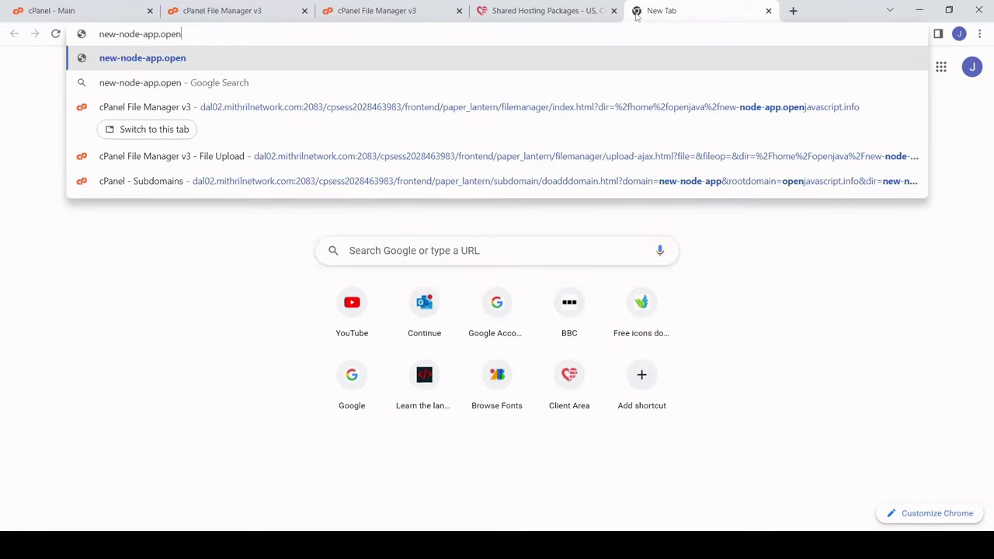
type("javascri")
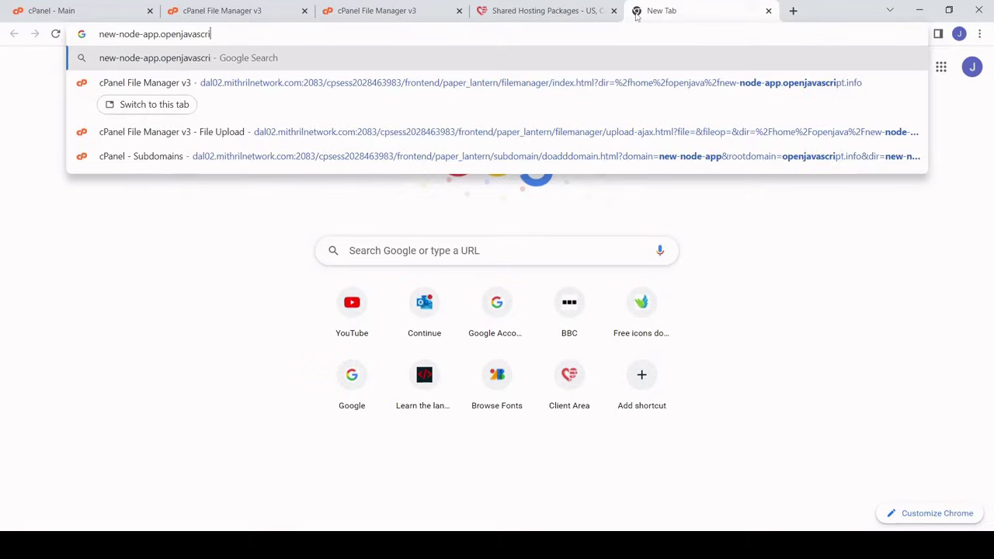
type("pt.ingo")
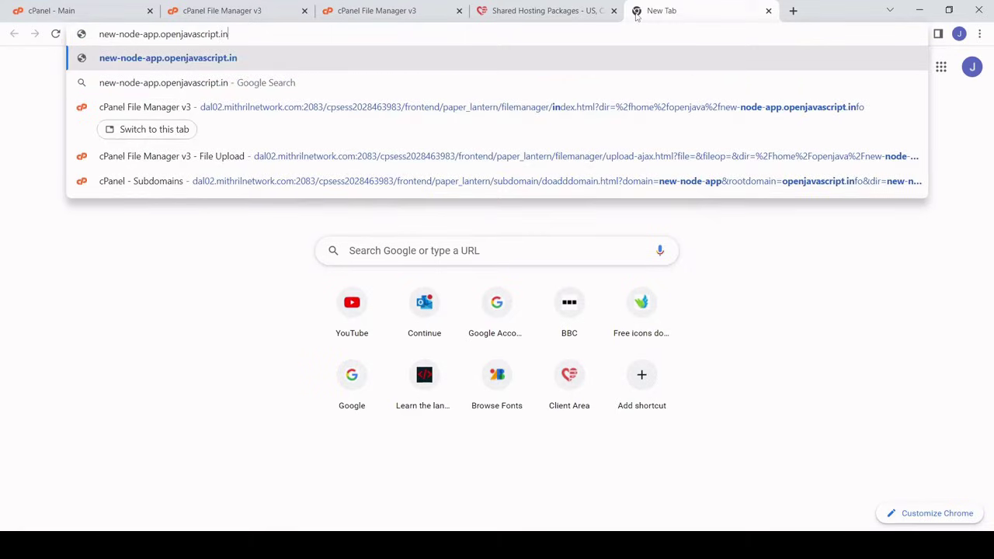
type("fo")
key("Return")
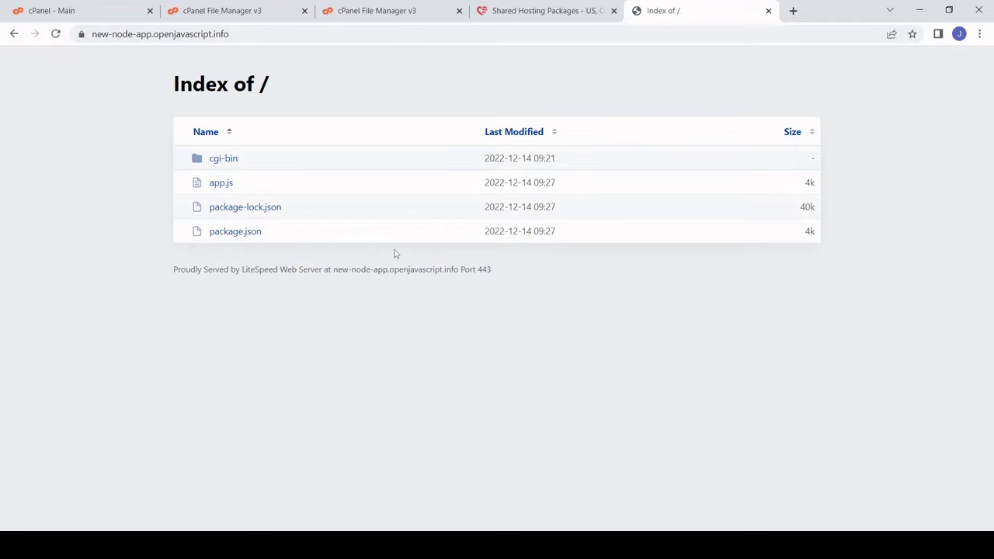
Return to the cPanel main page, find Setup Node.js App by searching the functions for "node", and open the form for a new application
left_click(279, 17)
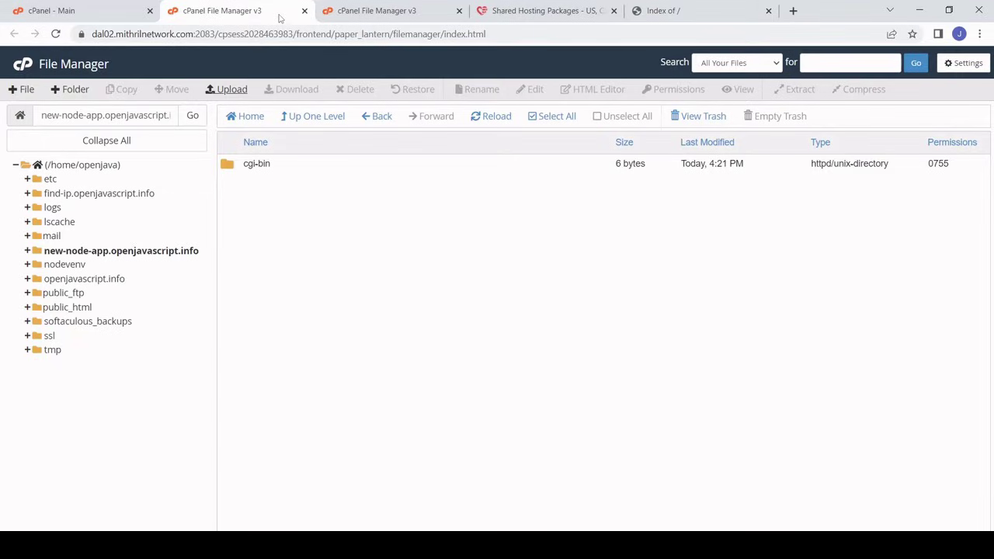
left_click(135, 6)
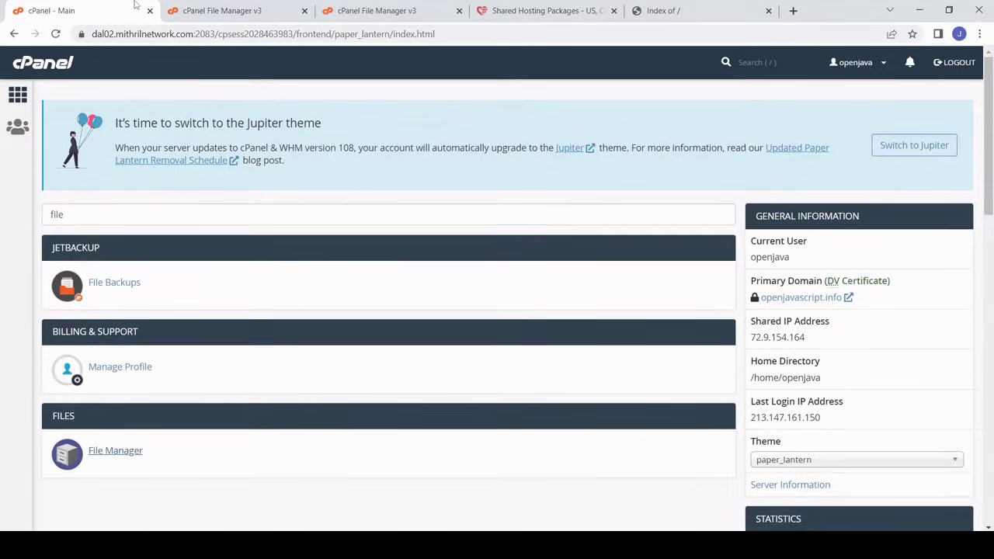
left_click_drag(106, 208, 41, 214)
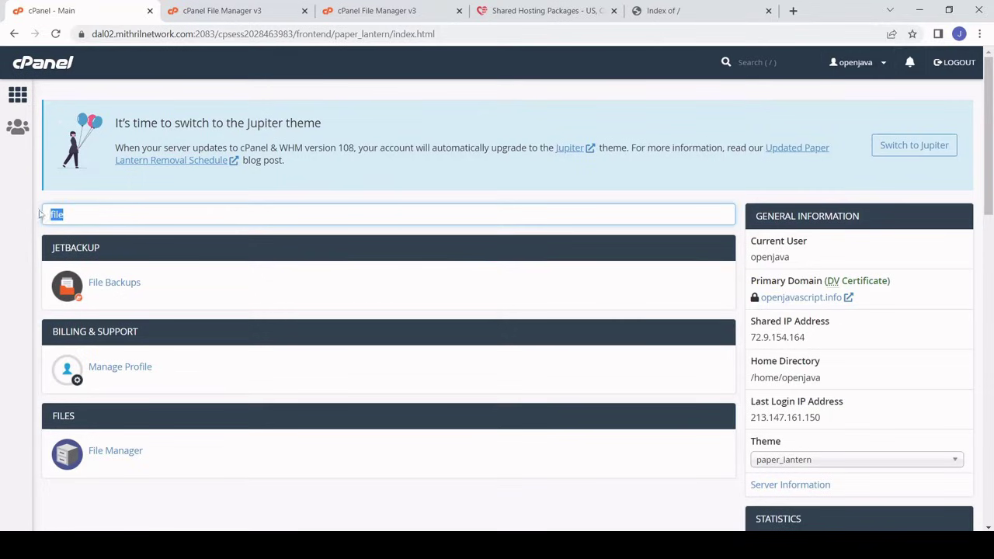
type("node")
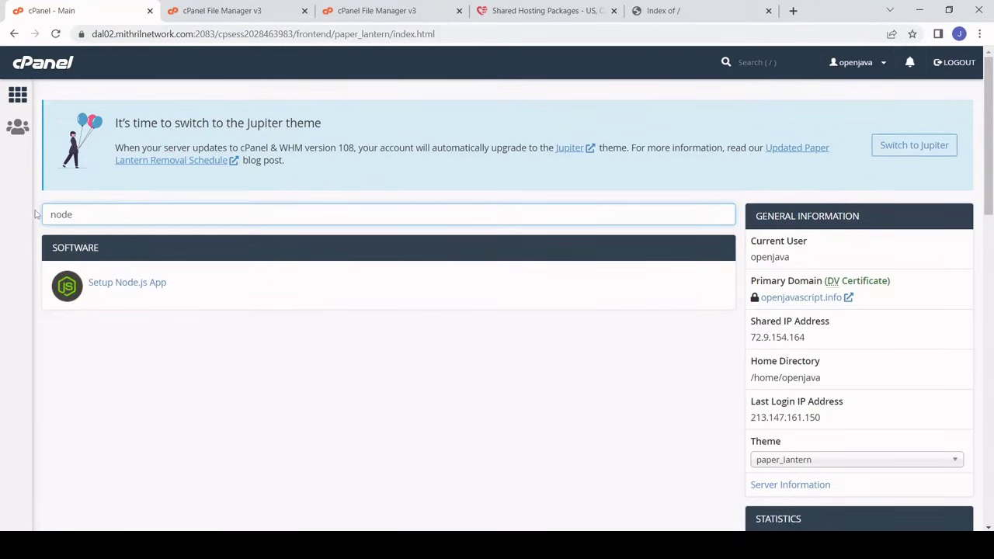
left_click(155, 287)
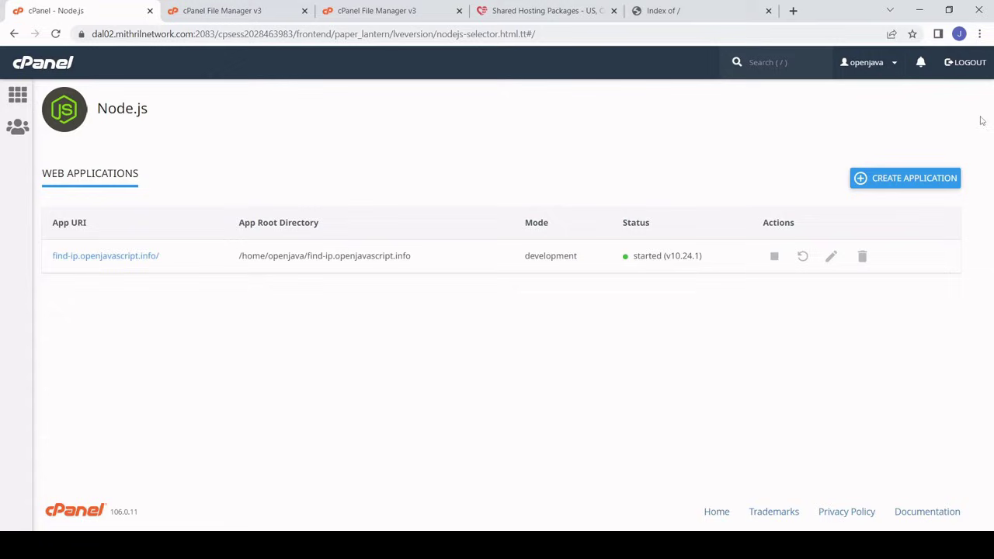
left_click(878, 180)
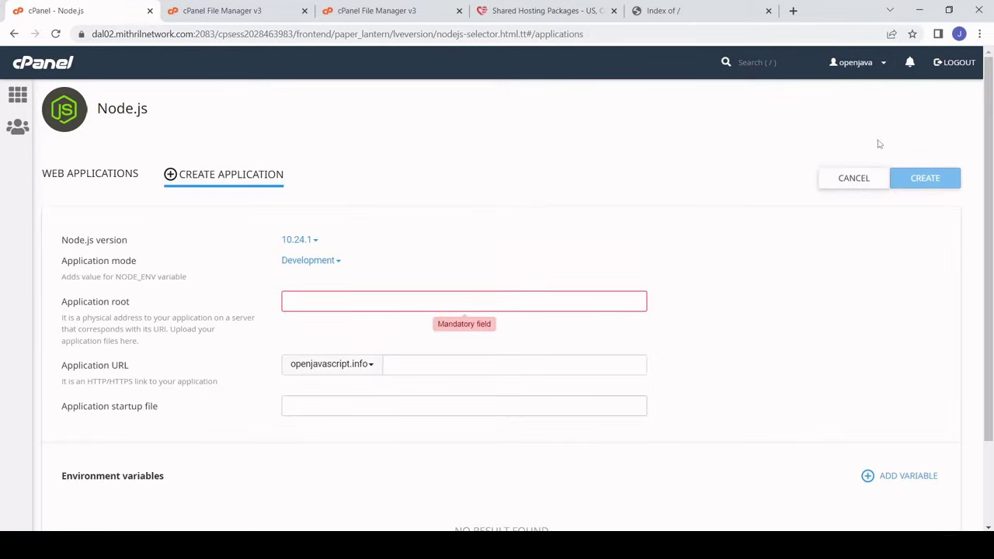
Set the application URL and application root to new-node-app.openjavascript.info and the application startup file to app.js
scroll(412, 333, "down", 1)
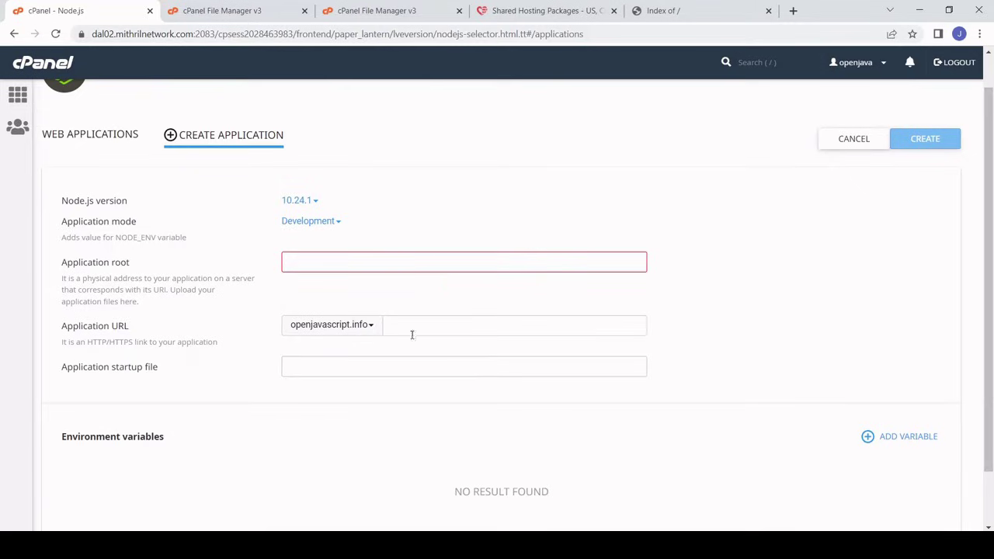
left_click(368, 329)
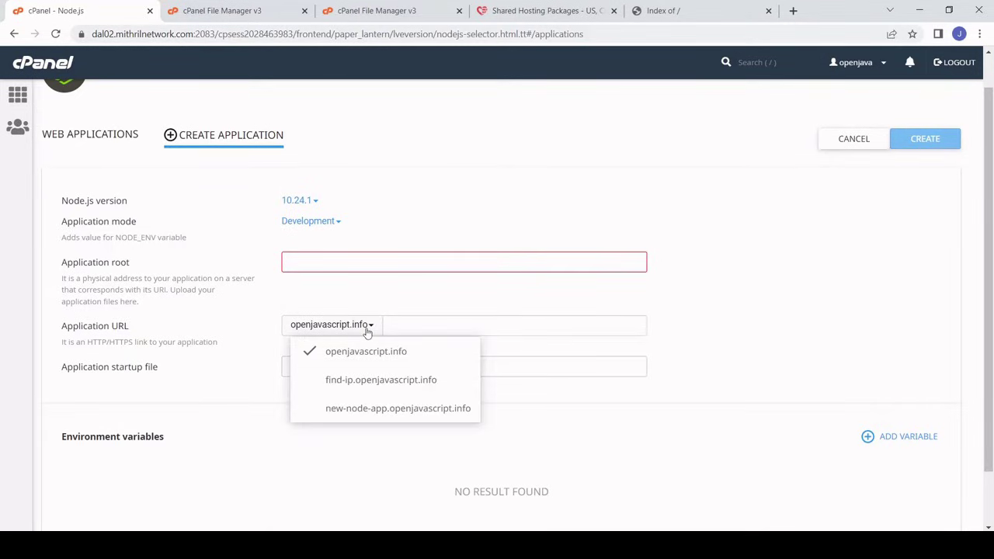
left_click(356, 406)
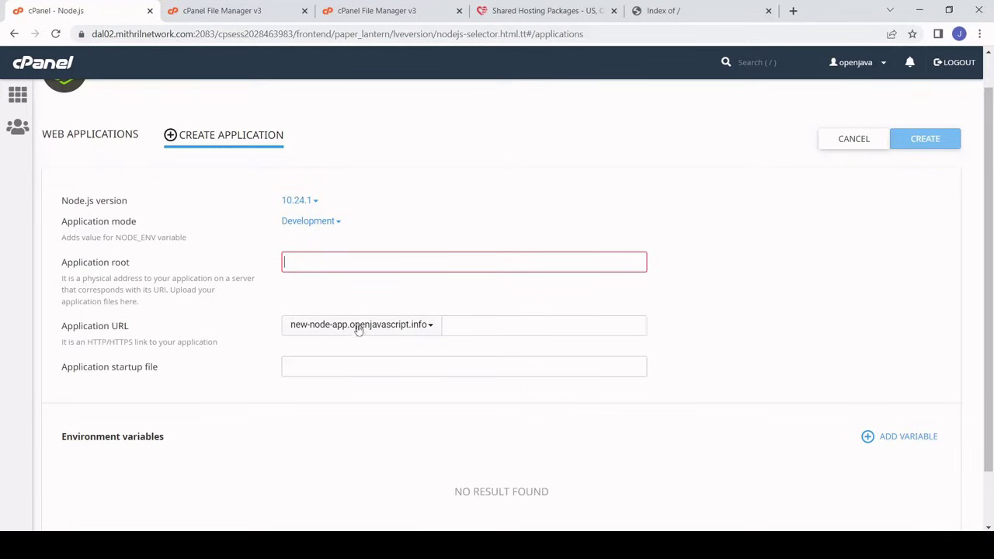
type("new")
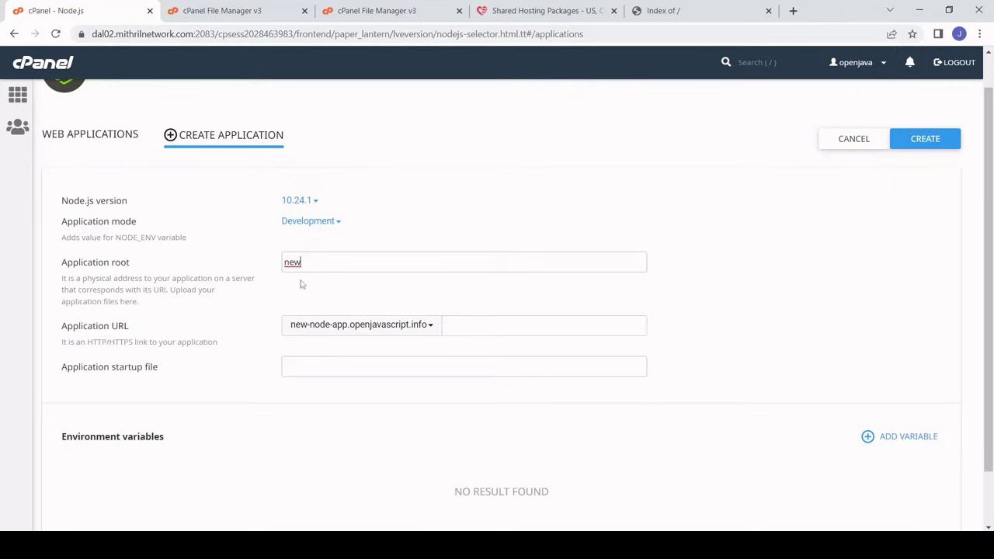
type("-node-app.openjavascript.")
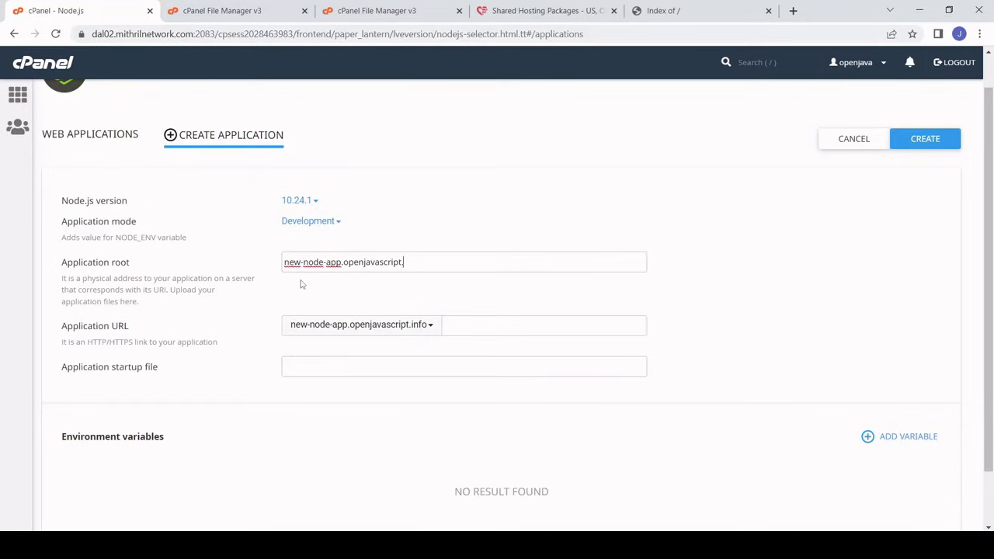
type("info")
left_click(336, 369)
type("app.js")
left_click(500, 497)
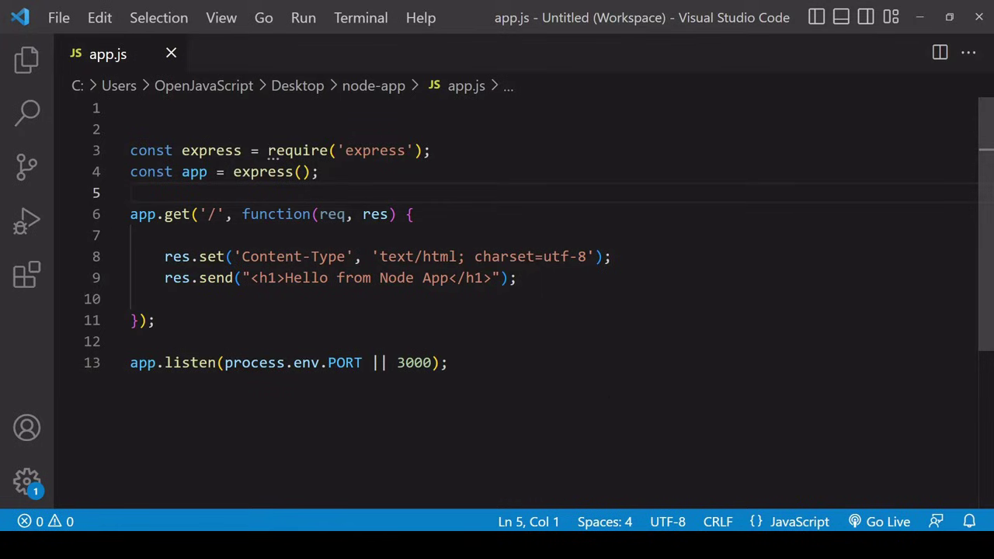
Examine the response code and highlight process.env.PORT in app.js in Visual Studio Code, and return to the application form in cPanel
left_click(558, 278)
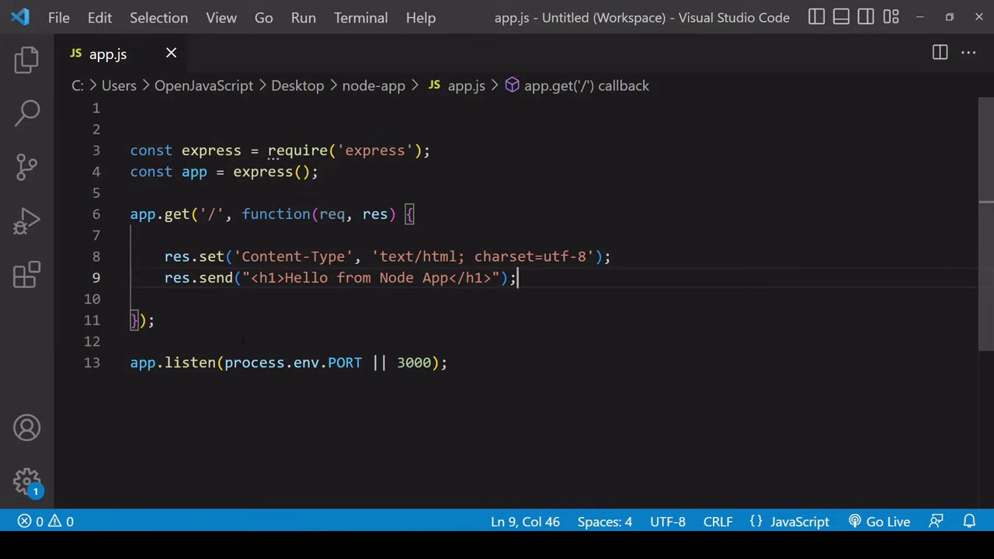
left_click_drag(225, 363, 365, 362)
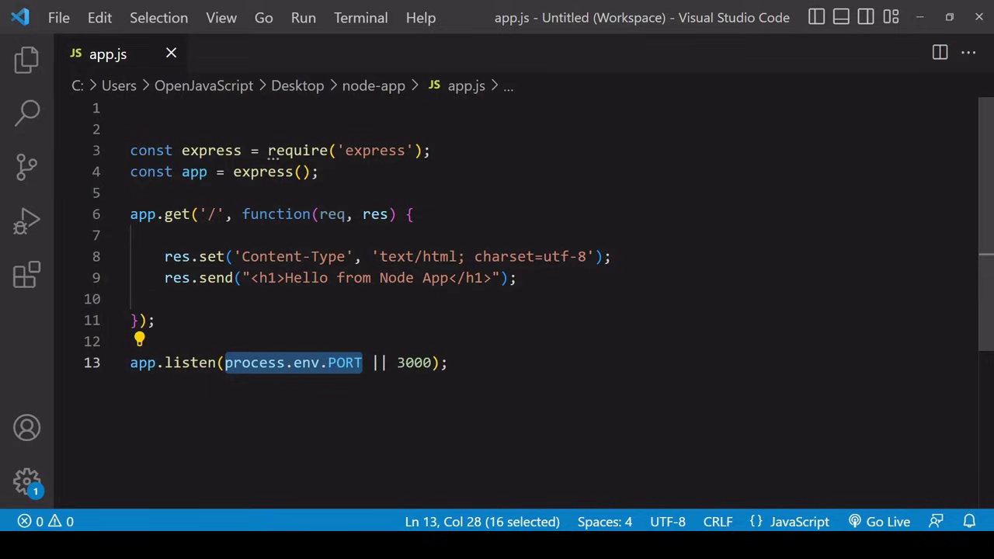
key("alt+Tab")
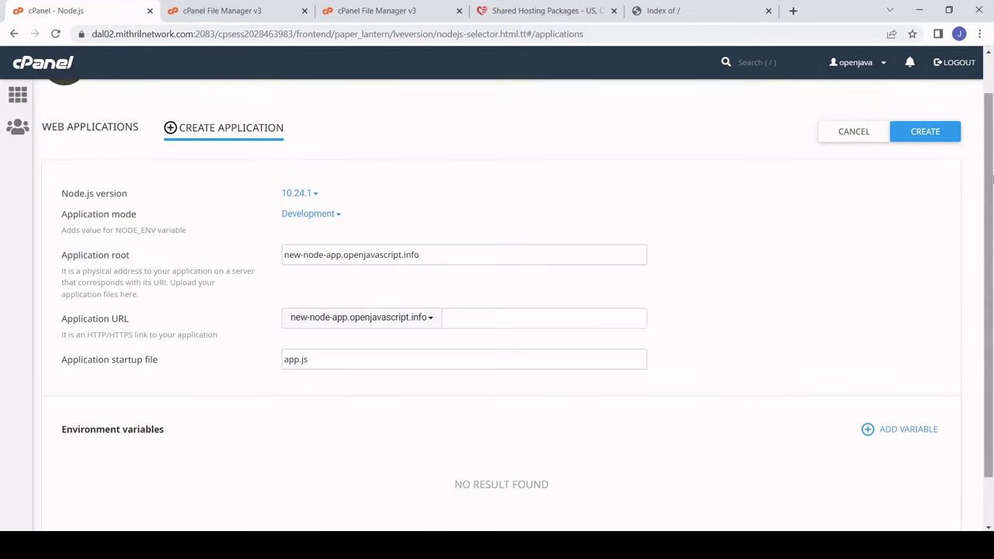
scroll(987, 233, "down", 1)
scroll(991, 206, "down", 1)
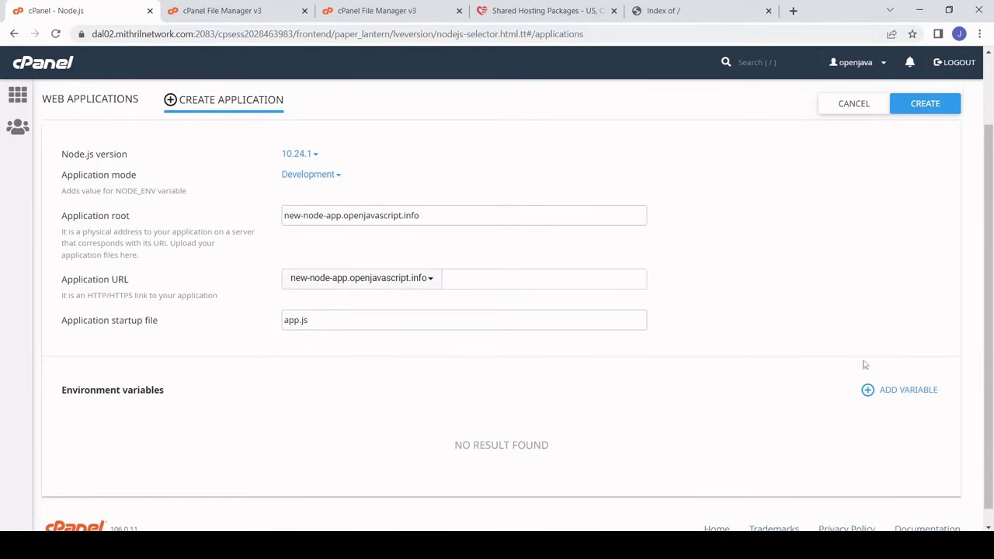
left_click(884, 391)
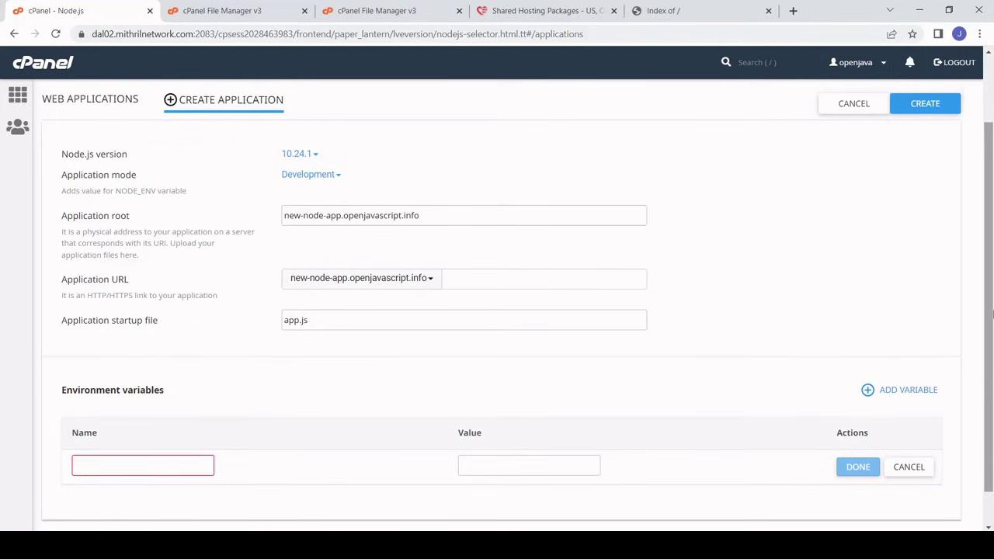
scroll(544, 404, "down", 1)
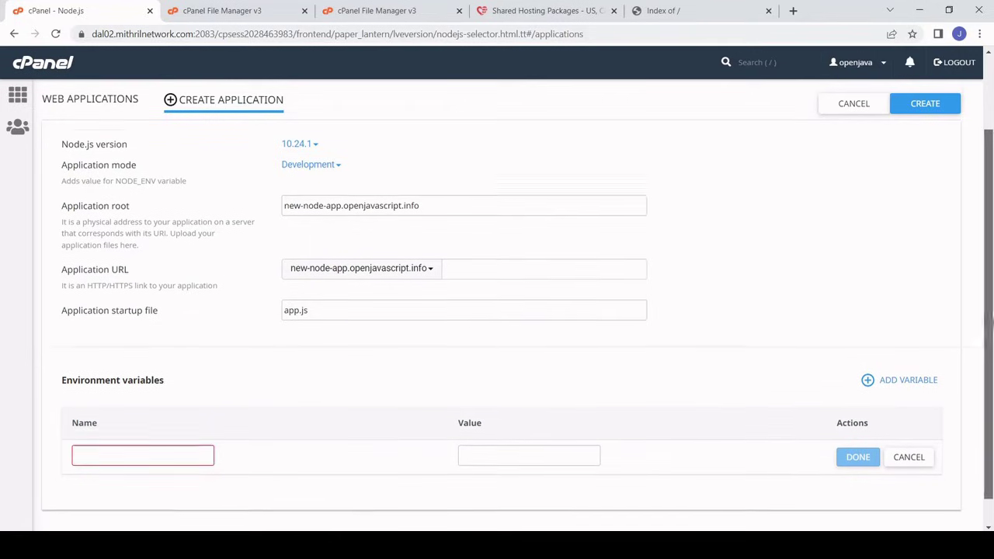
left_click(146, 445)
type("PORT")
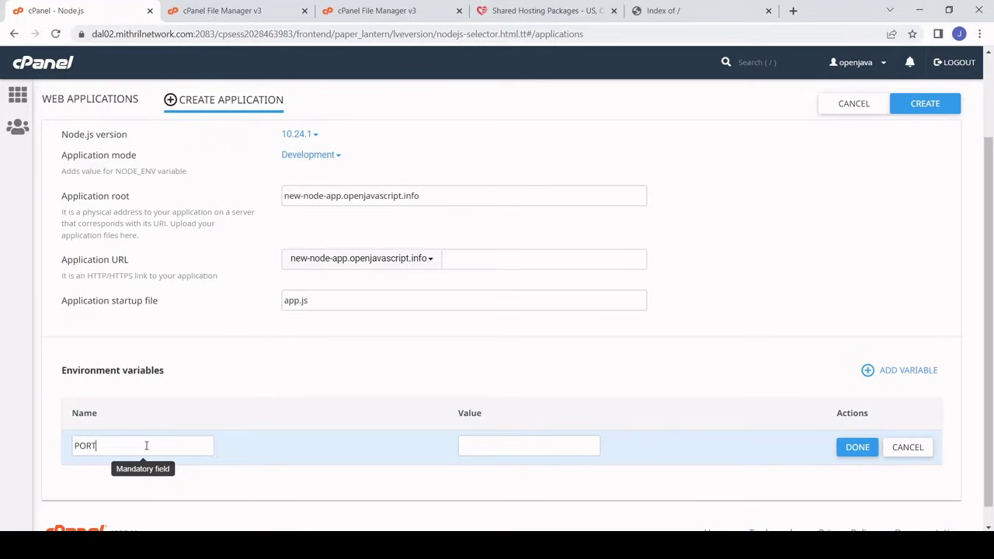
left_click(495, 446)
type("3002")
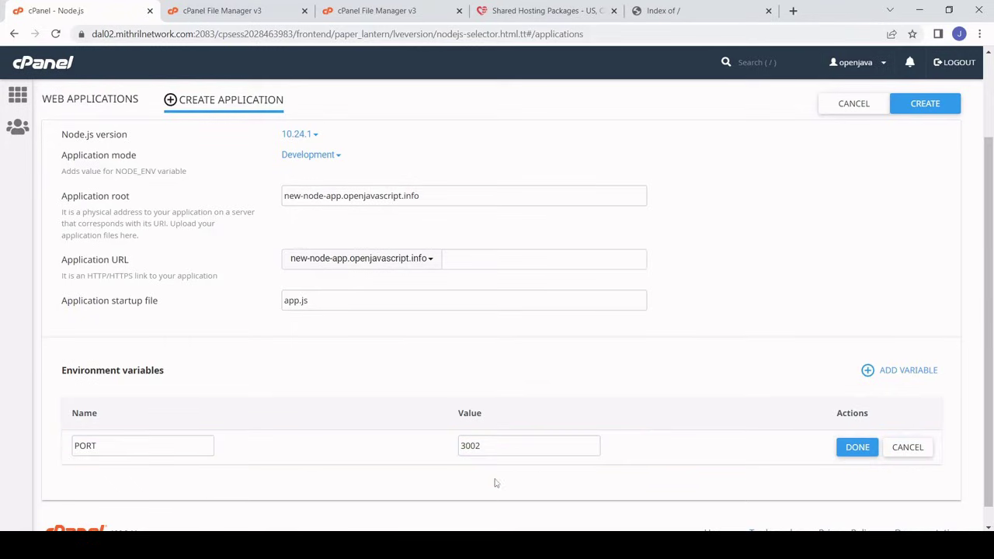
left_click(916, 448)
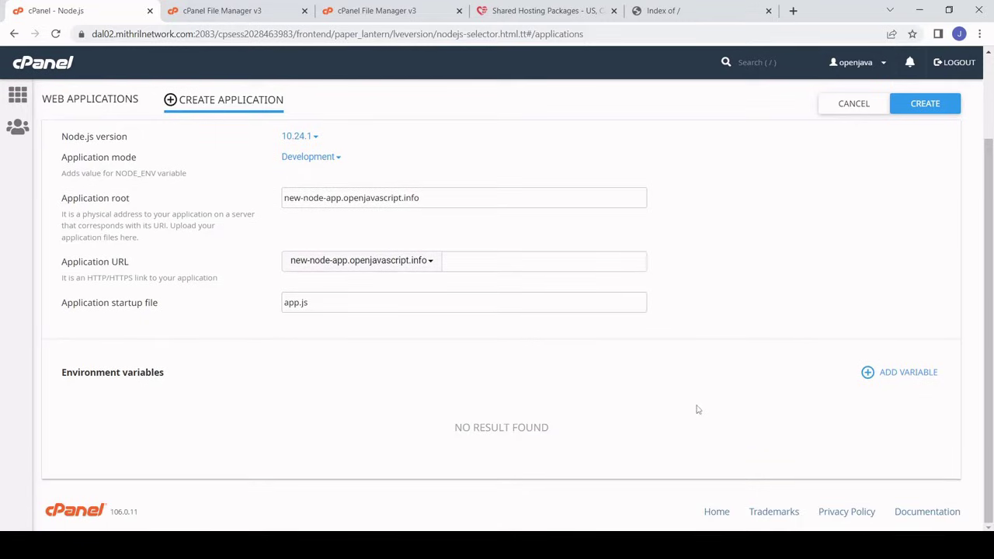
Create the Node.js application with the entered settings
scroll(992, 226, "up", 2)
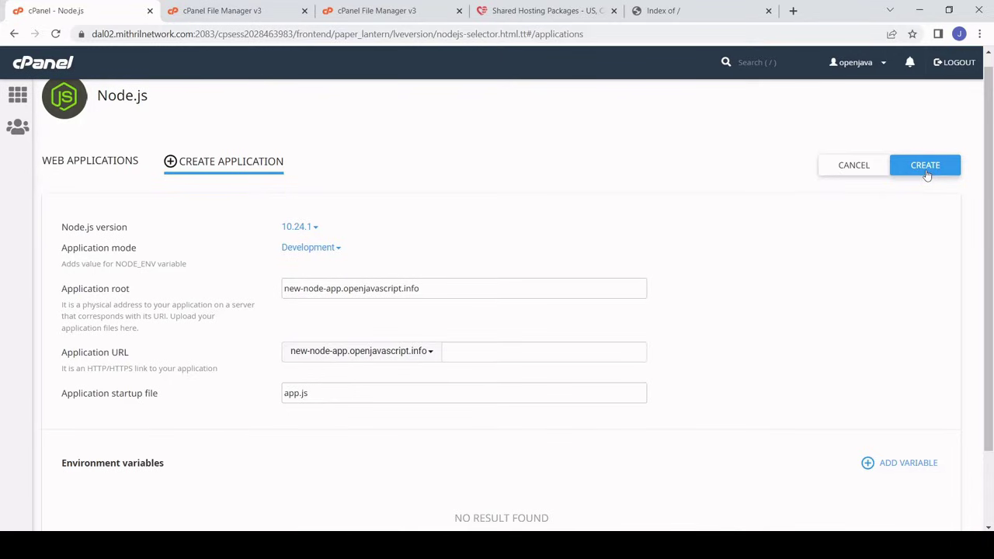
left_click(926, 174)
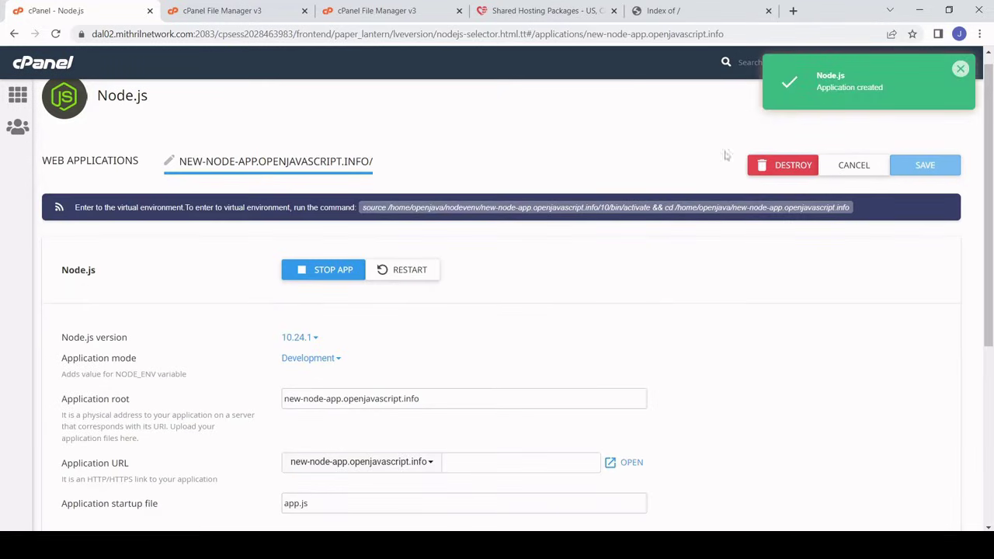
scroll(760, 160, "down", 1)
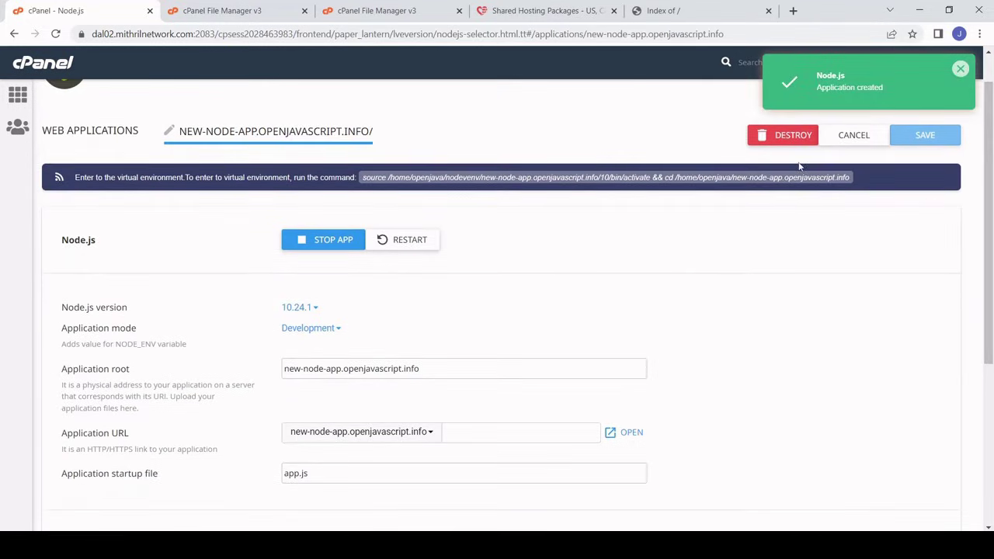
Reload new-node-app.openjavascript.info in its browser tab, and highlight the express require line in app.js in Visual Studio Code
left_click(702, 7)
left_click(634, 35)
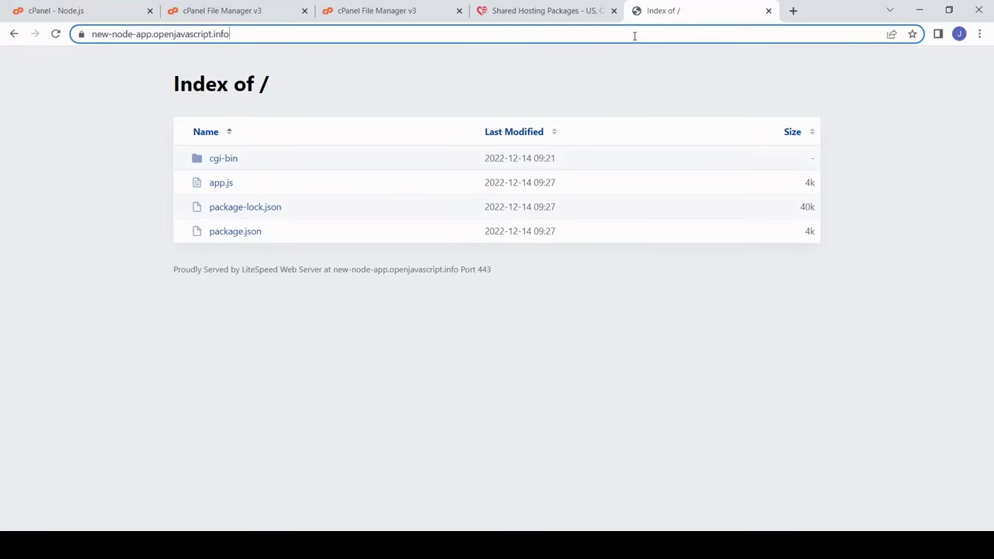
key("ctrl+a")
key("Return")
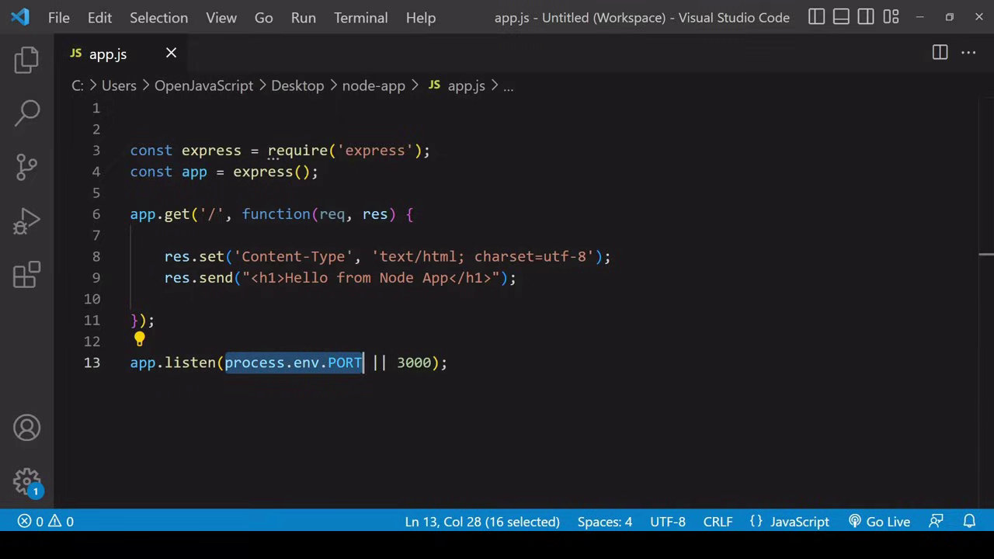
left_click_drag(432, 150, 139, 150)
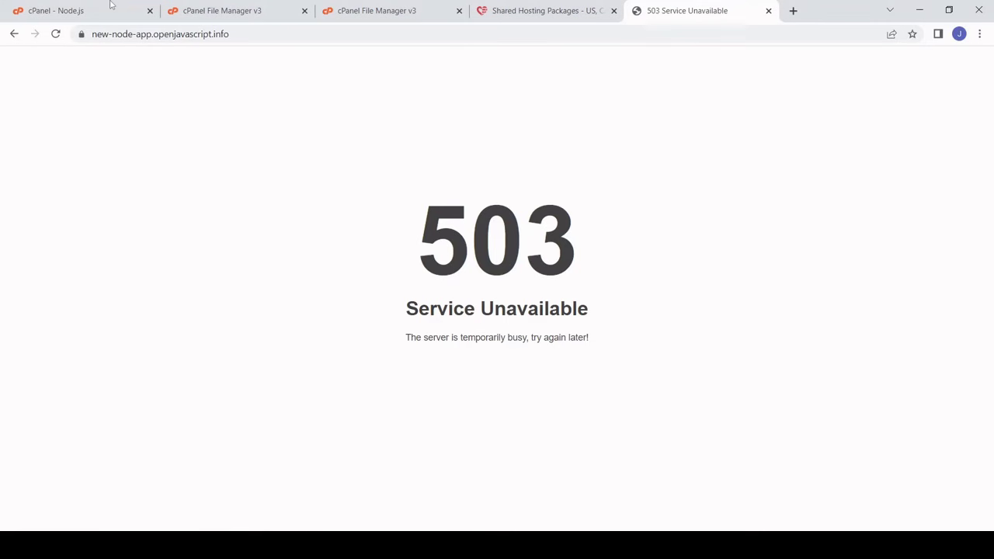
Back in cPanel's Node.js application page, stop the app and run the NPM install for its package.json
left_click(111, 7)
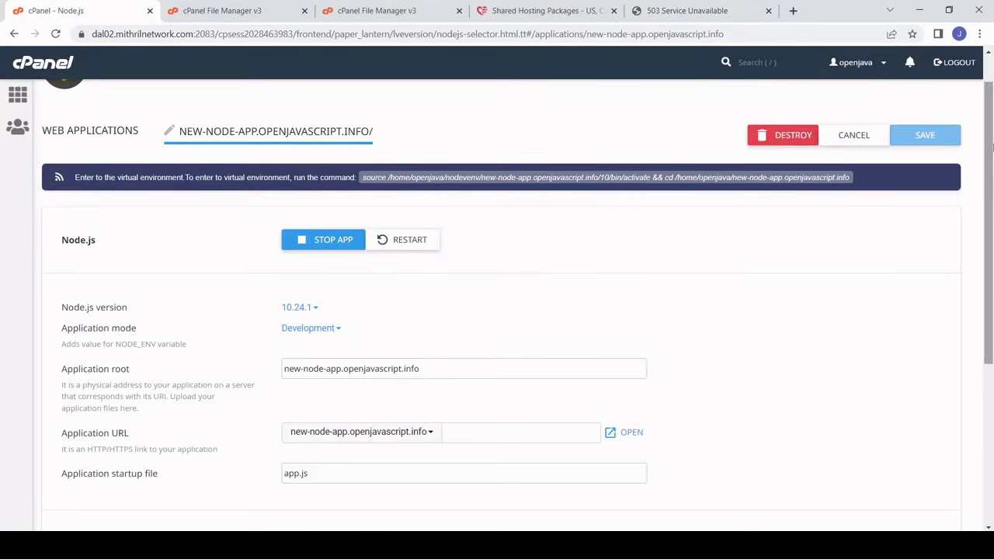
scroll(987, 225, "down", 1)
left_click(326, 167)
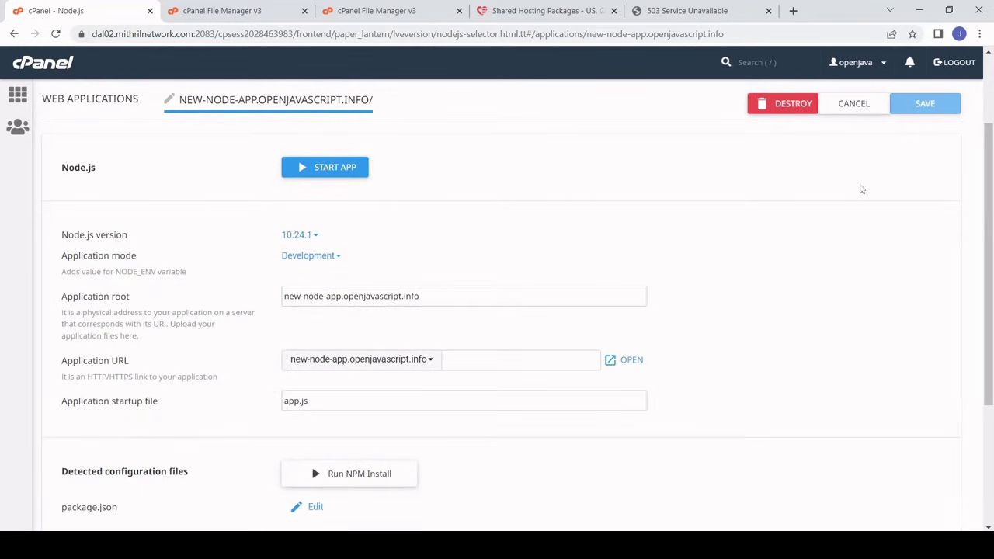
left_click_drag(989, 156, 990, 191)
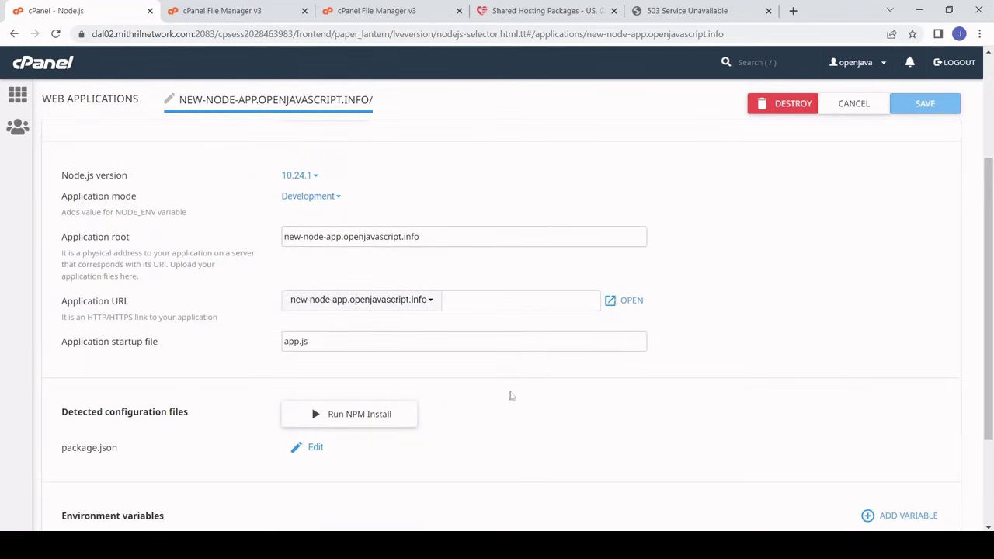
left_click(381, 427)
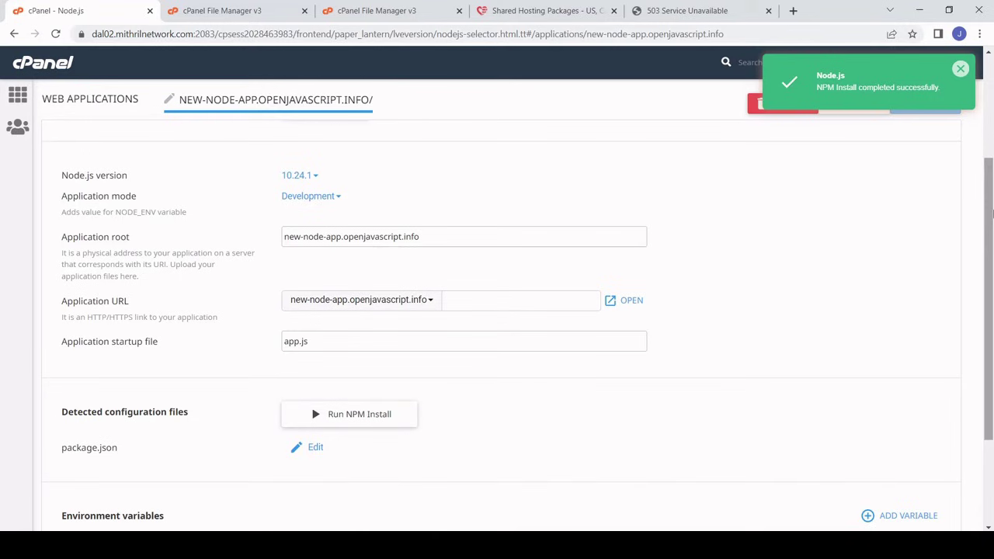
Dismiss the notification and start the Node.js app again
scroll(991, 214, "up", 2)
left_click(960, 69)
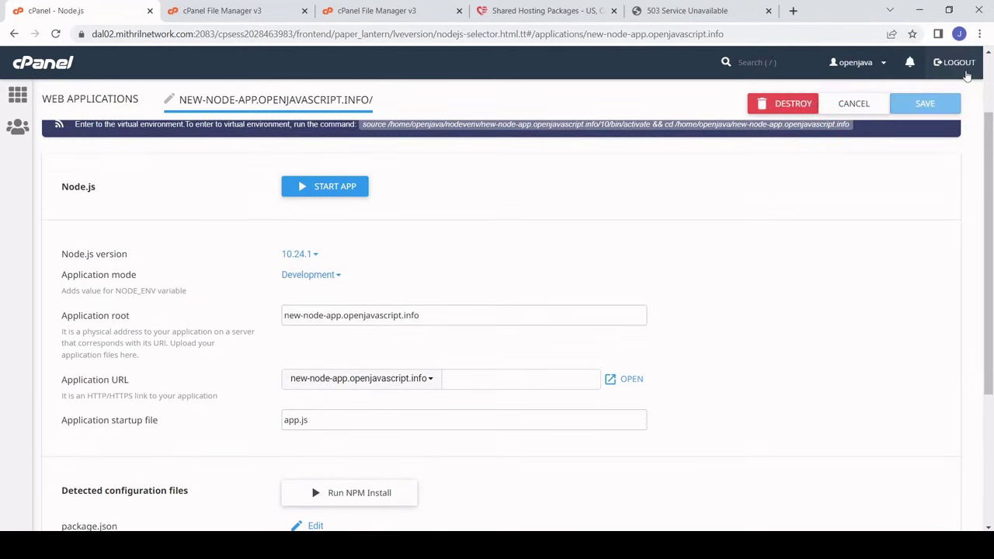
left_click(361, 194)
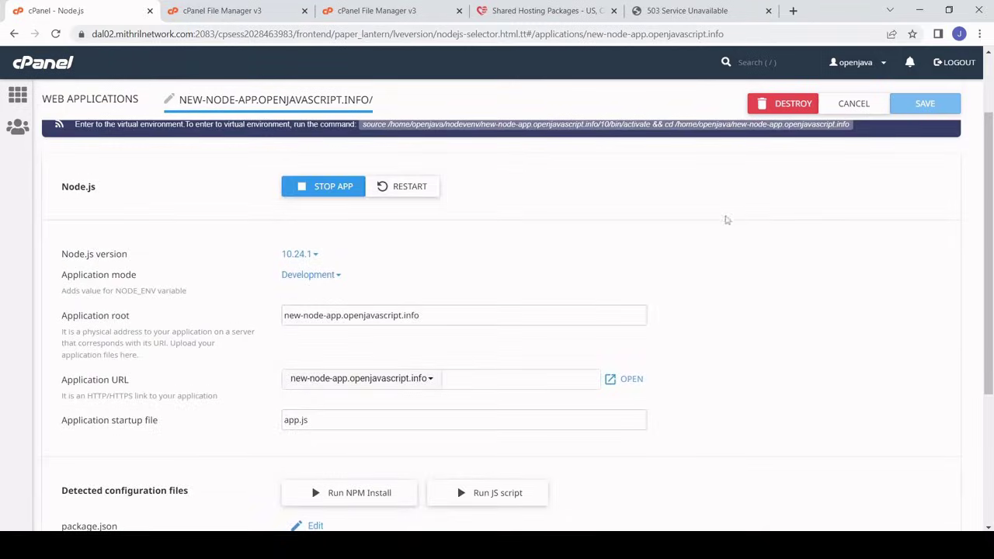
Reload new-node-app.openjavascript.info to check the page the app serves, and return to the application's settings in cPanel
left_click(676, 9)
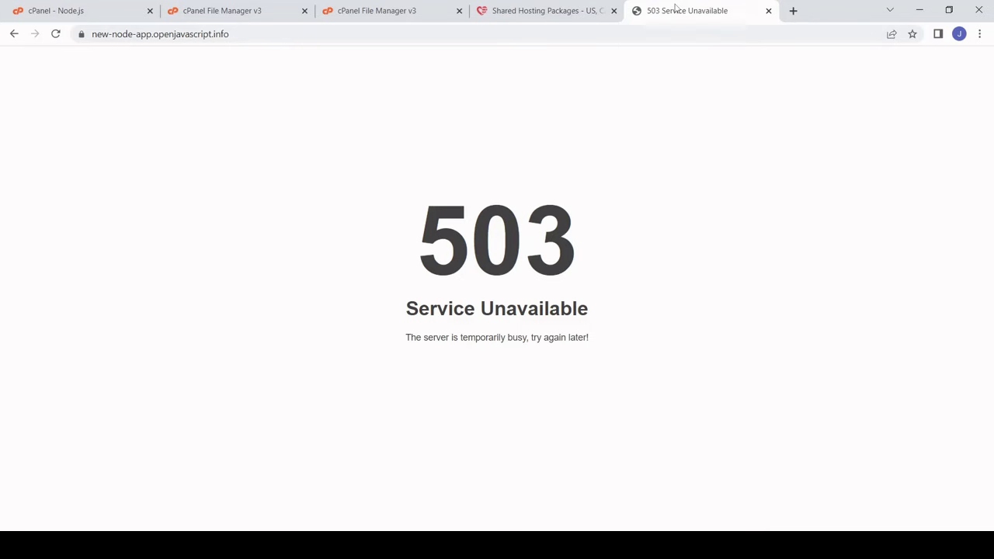
left_click(622, 37)
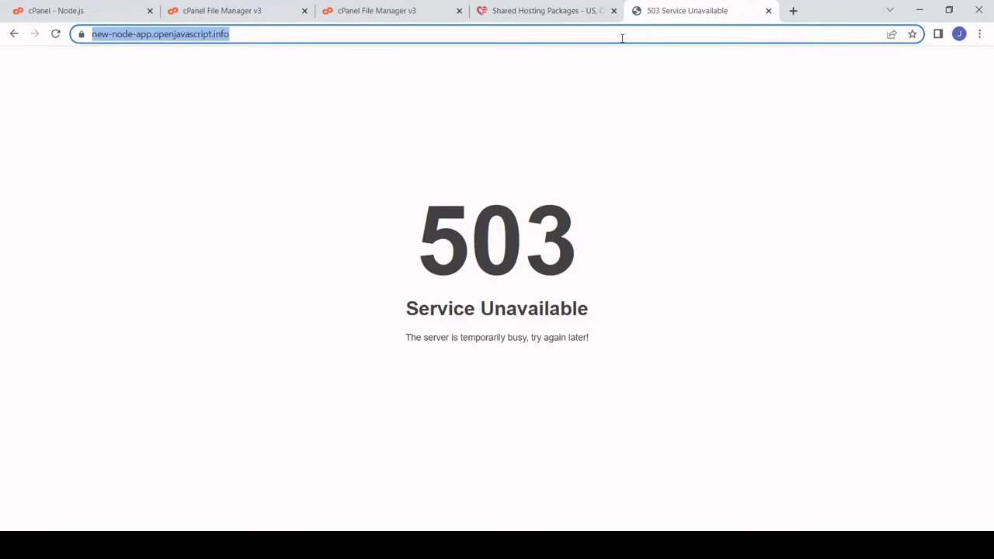
key("Return")
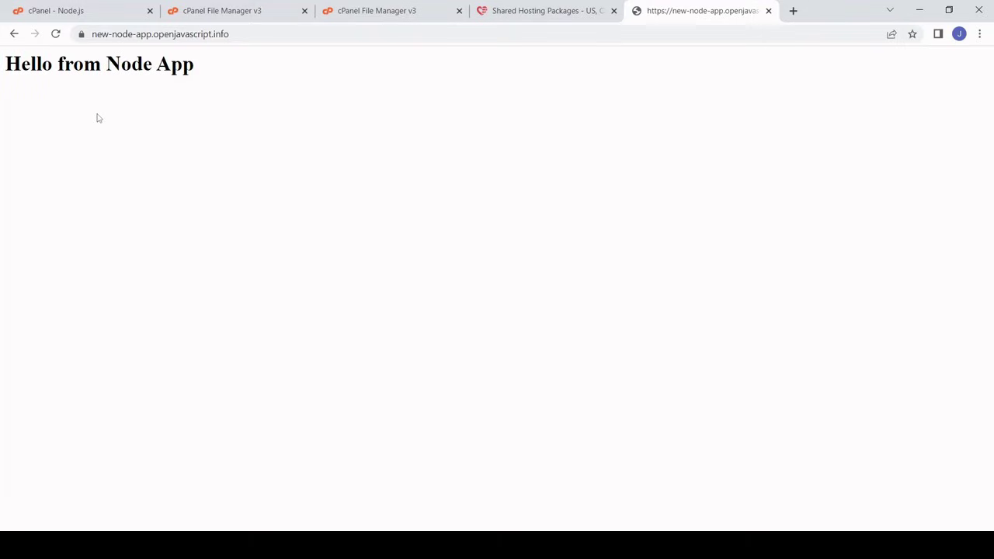
left_click(98, 7)
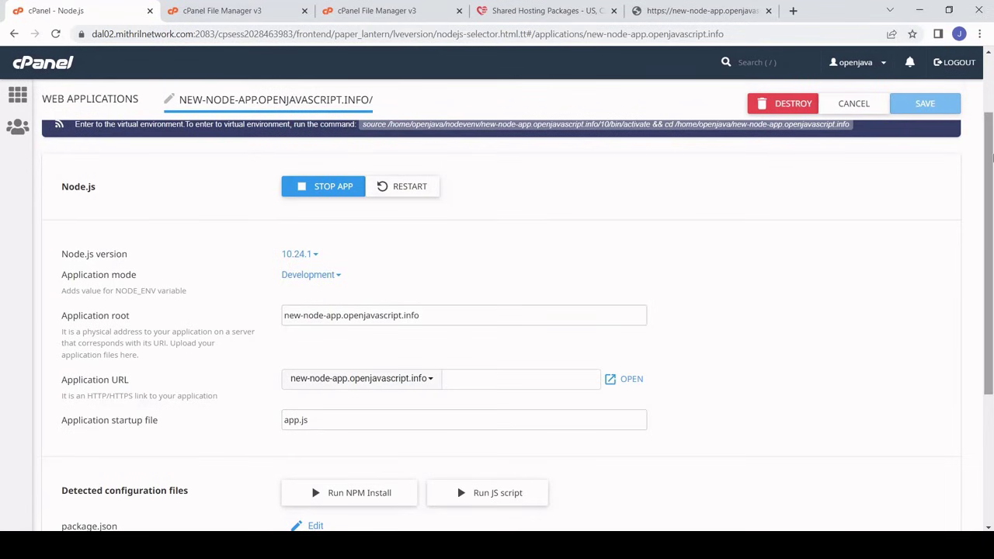
scroll(990, 127, "up", 1)
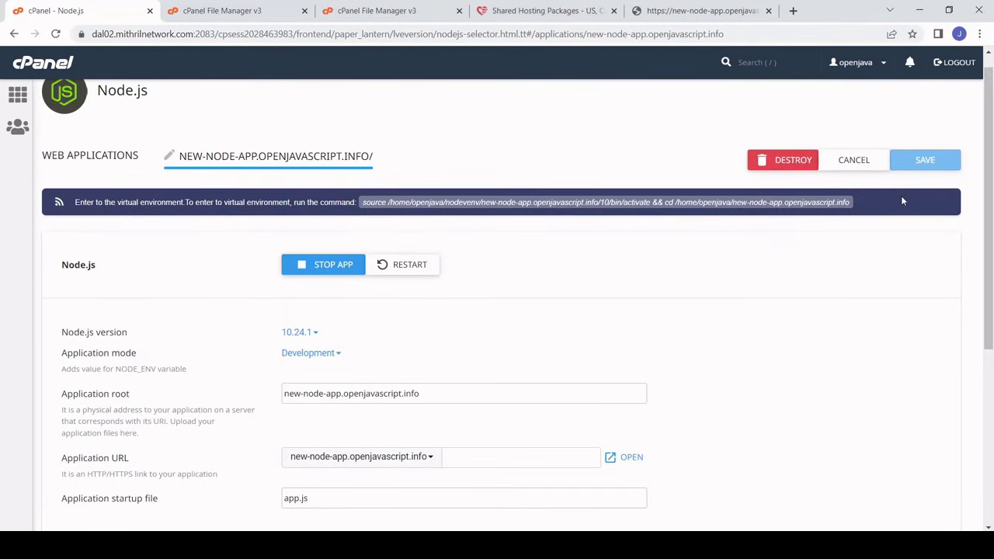